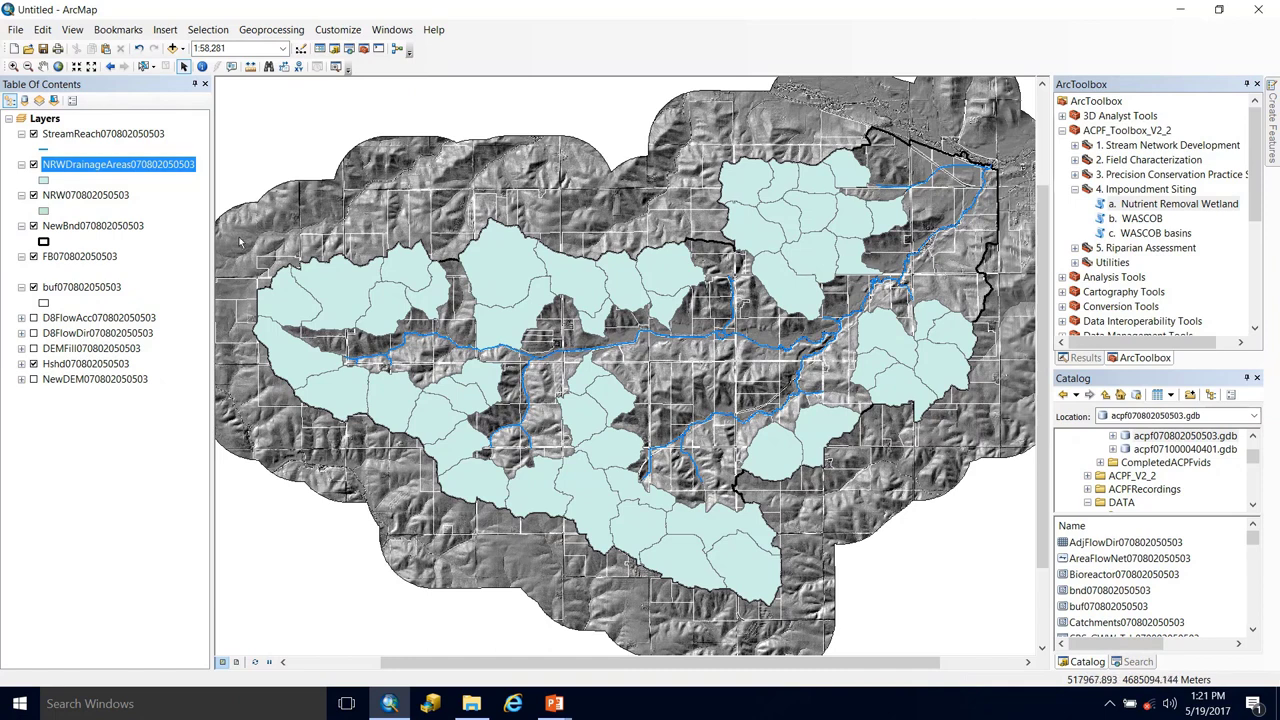
click(92, 166)
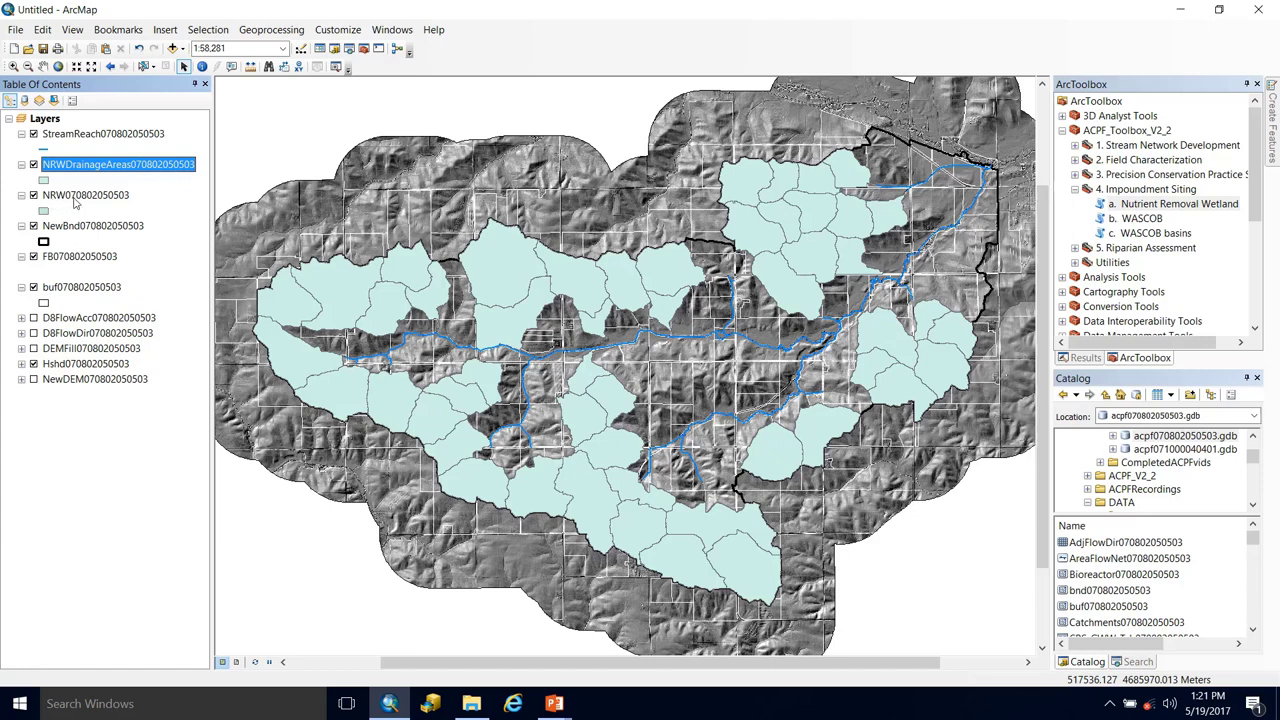
click(75, 198)
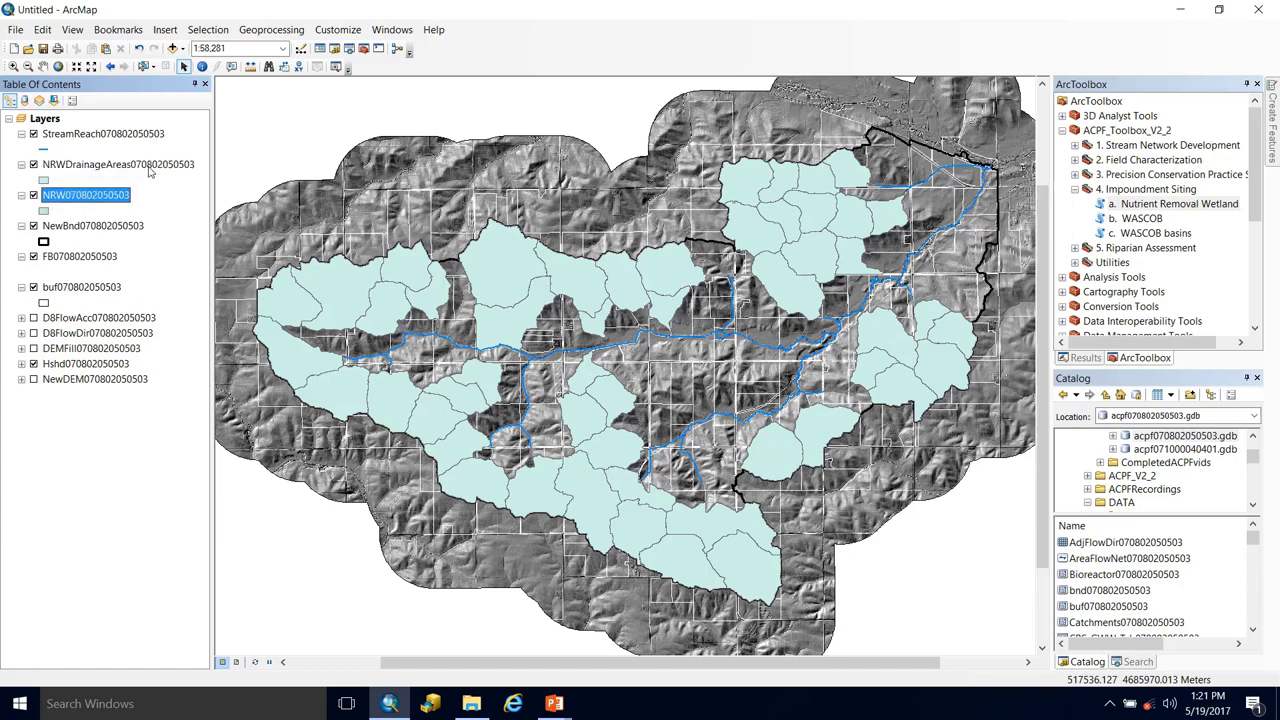
drag(88, 200, 73, 164)
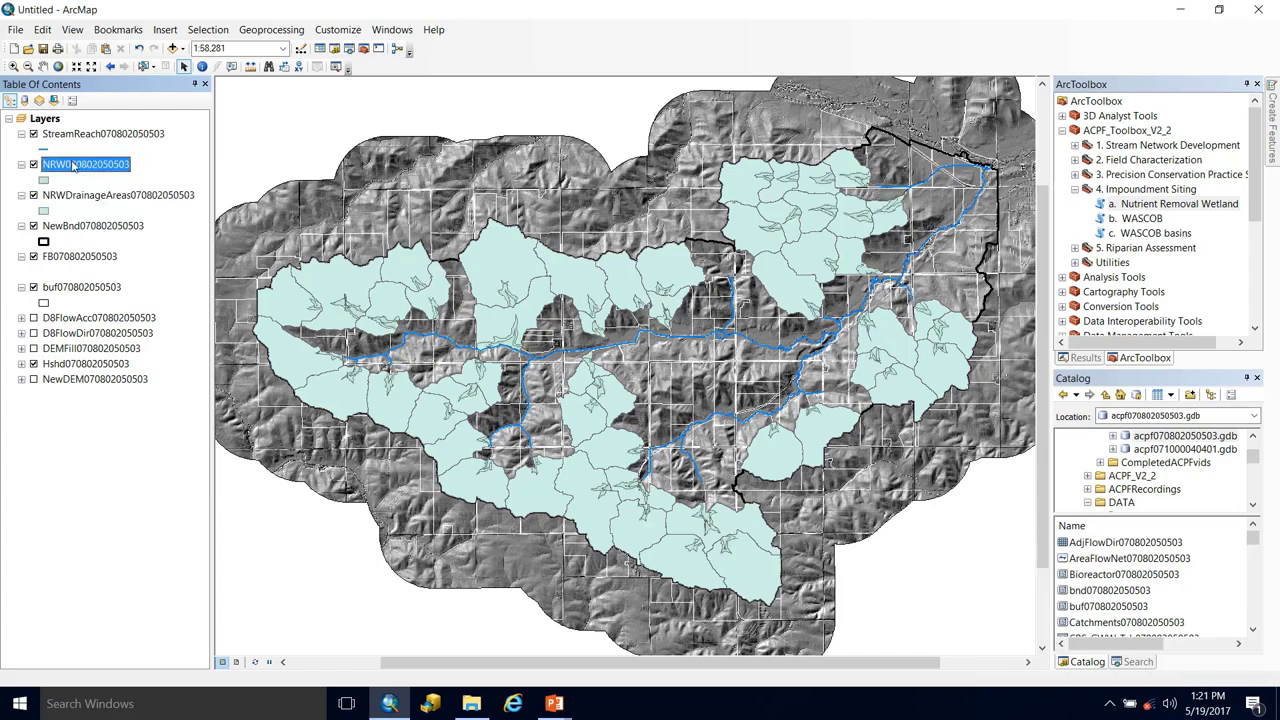
right_click(73, 166)
click(108, 208)
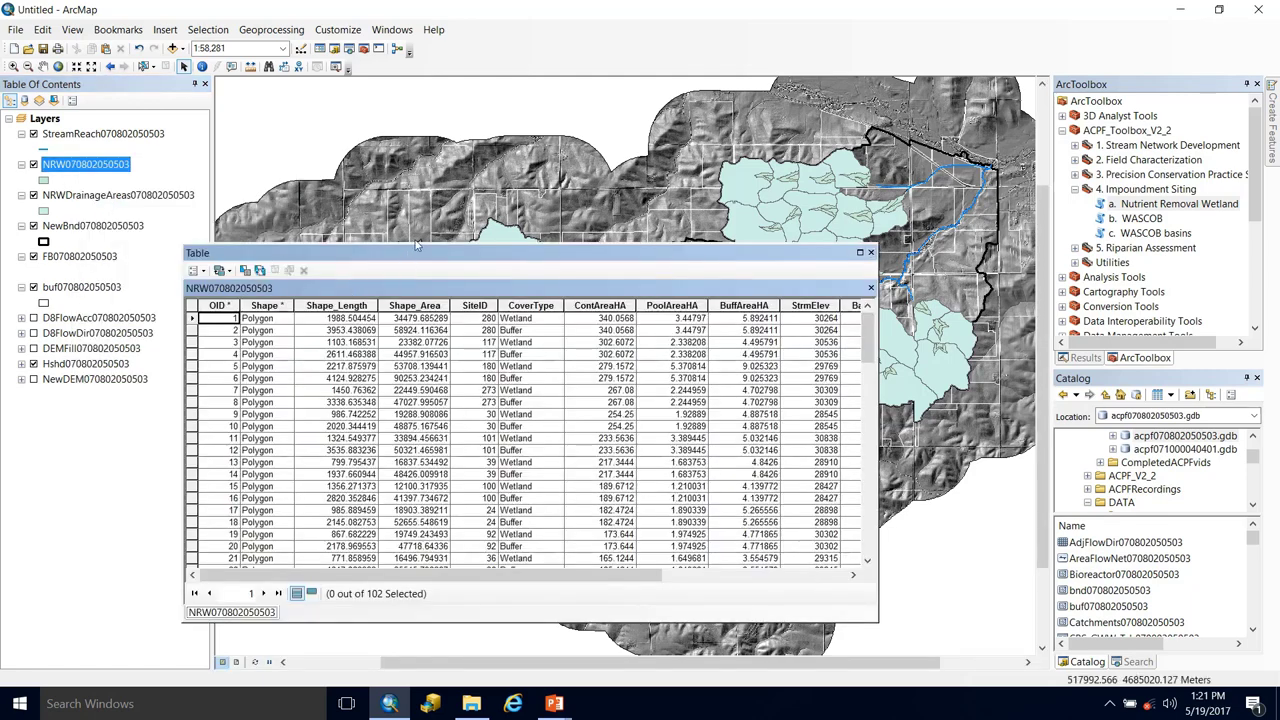
drag(417, 246, 465, 109)
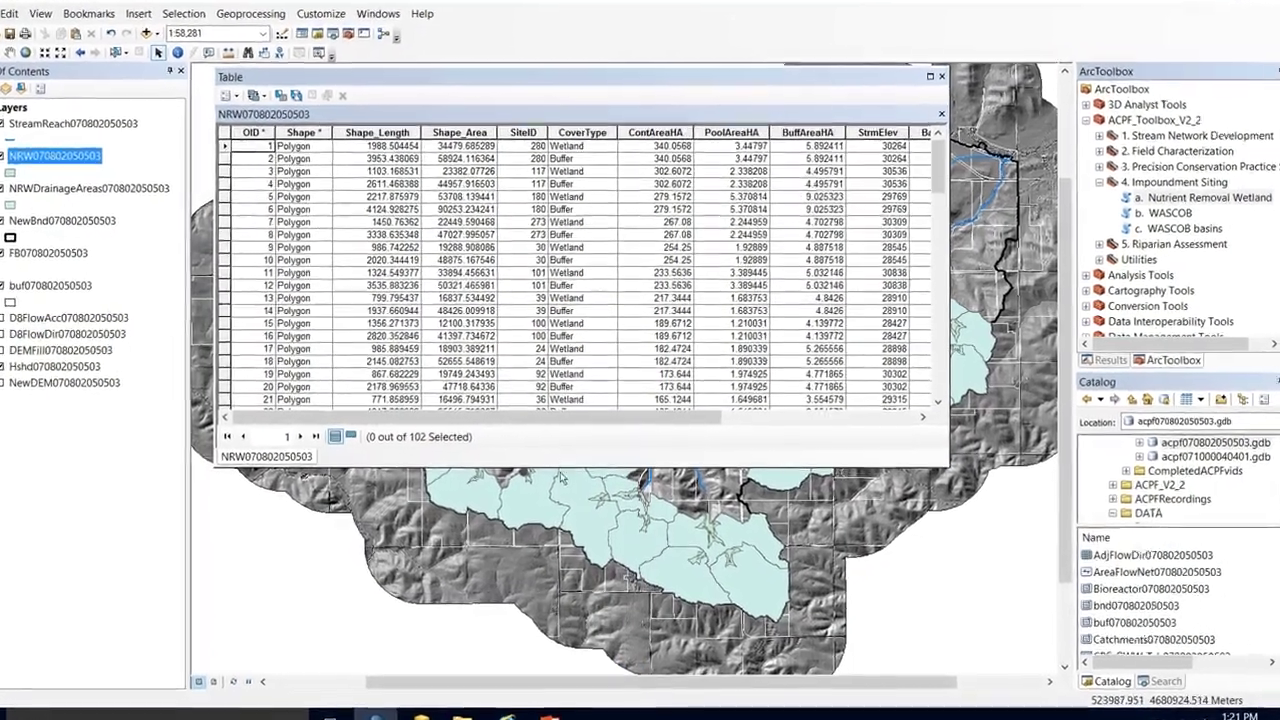
drag(561, 467, 561, 653)
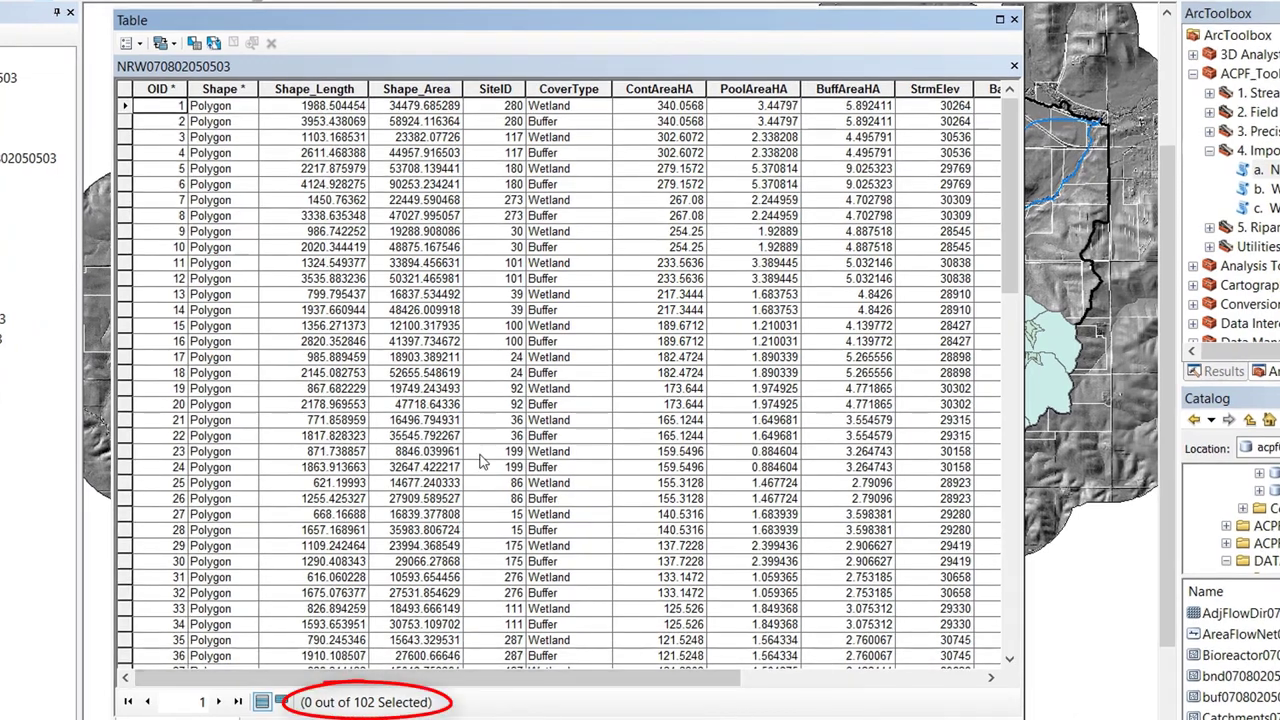
Step: Examine the wetland table's SiteID and CoverType fields and the remaining fields through VarStorAF, and close the table
click(505, 88)
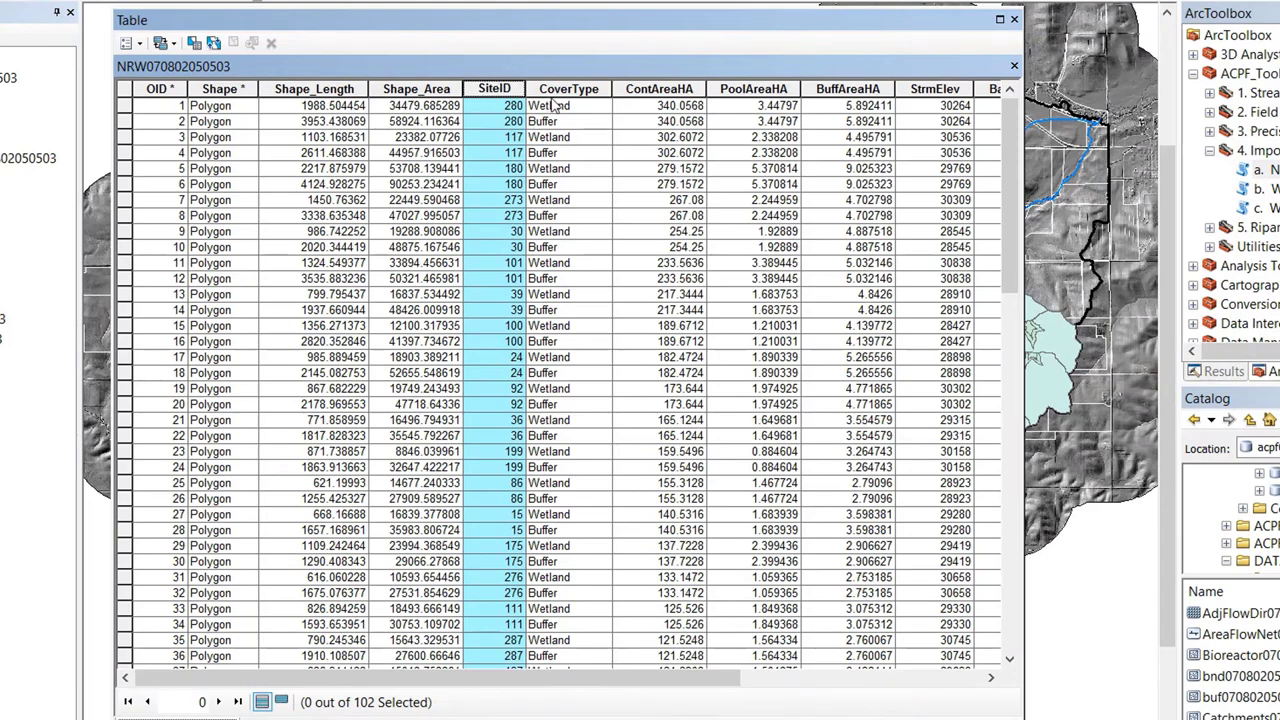
click(578, 112)
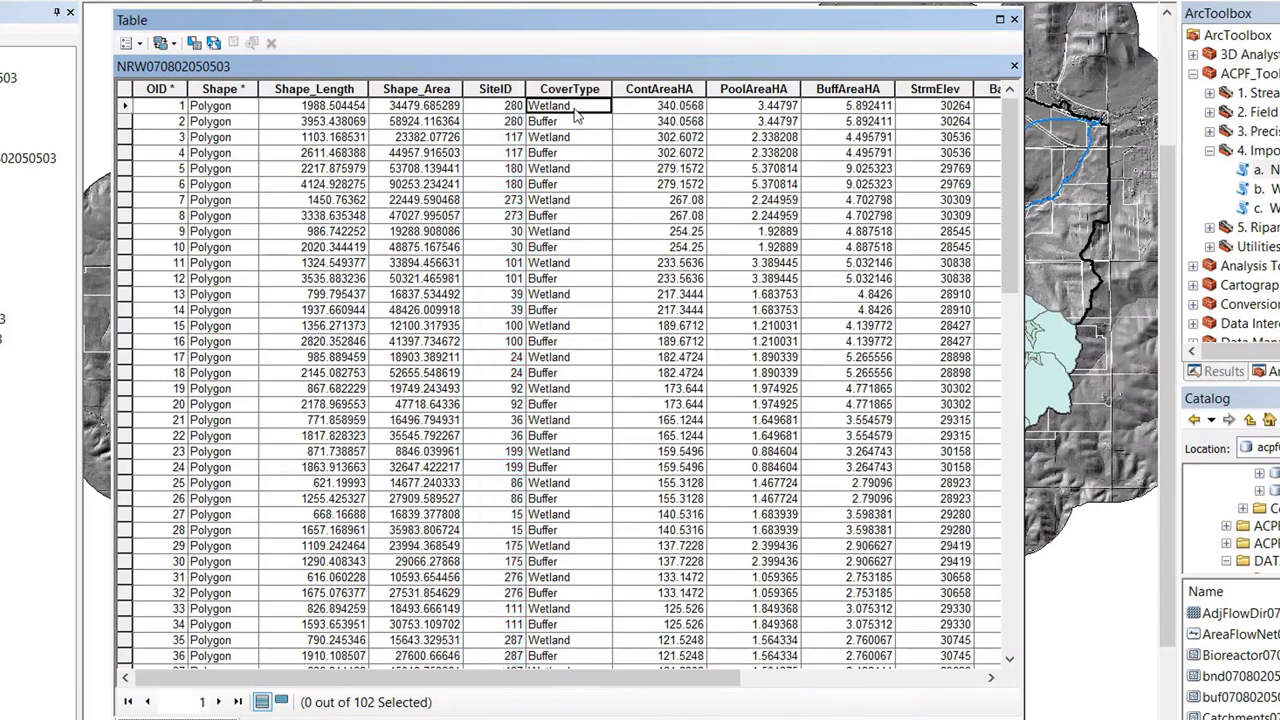
click(574, 123)
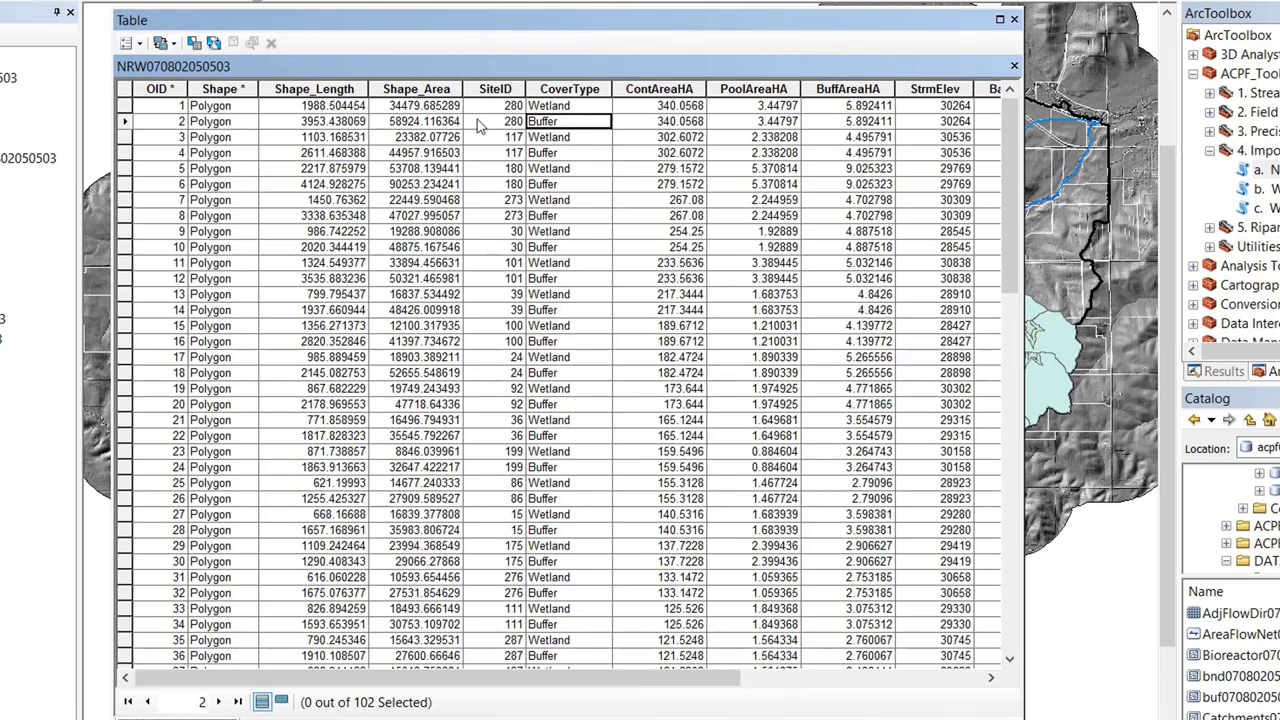
drag(702, 678, 968, 684)
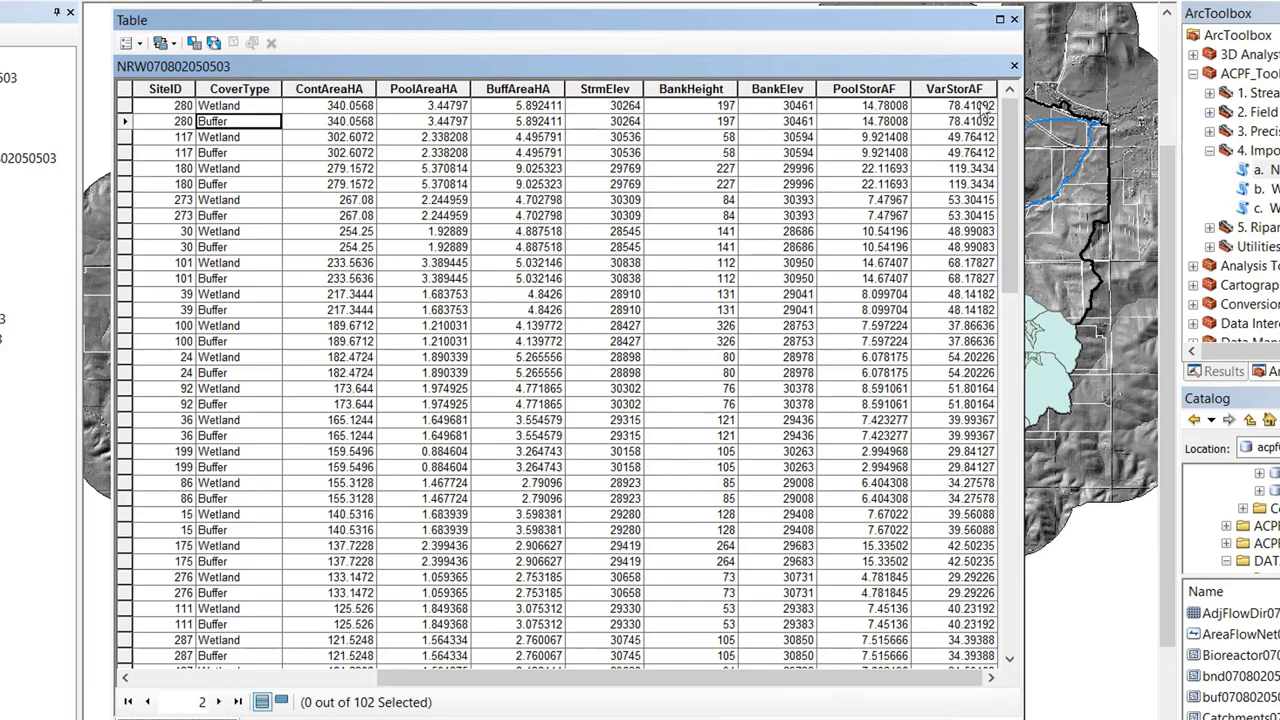
drag(800, 688, 555, 688)
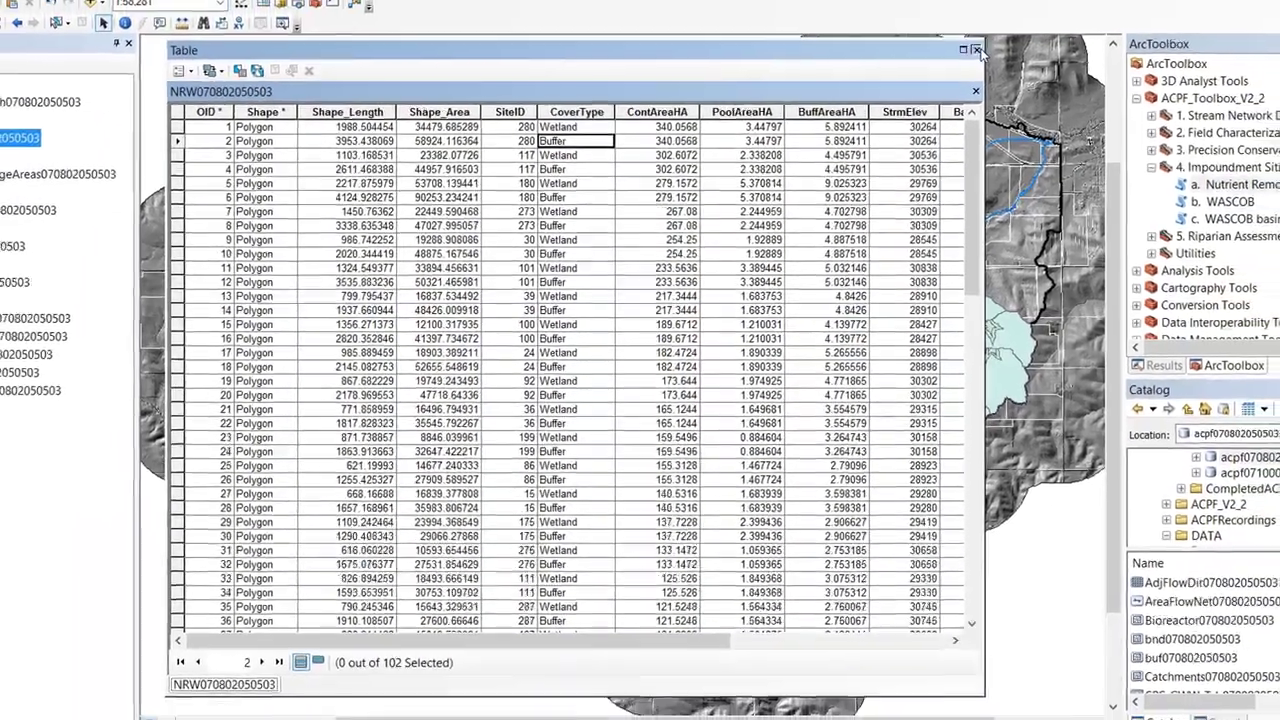
click(1007, 26)
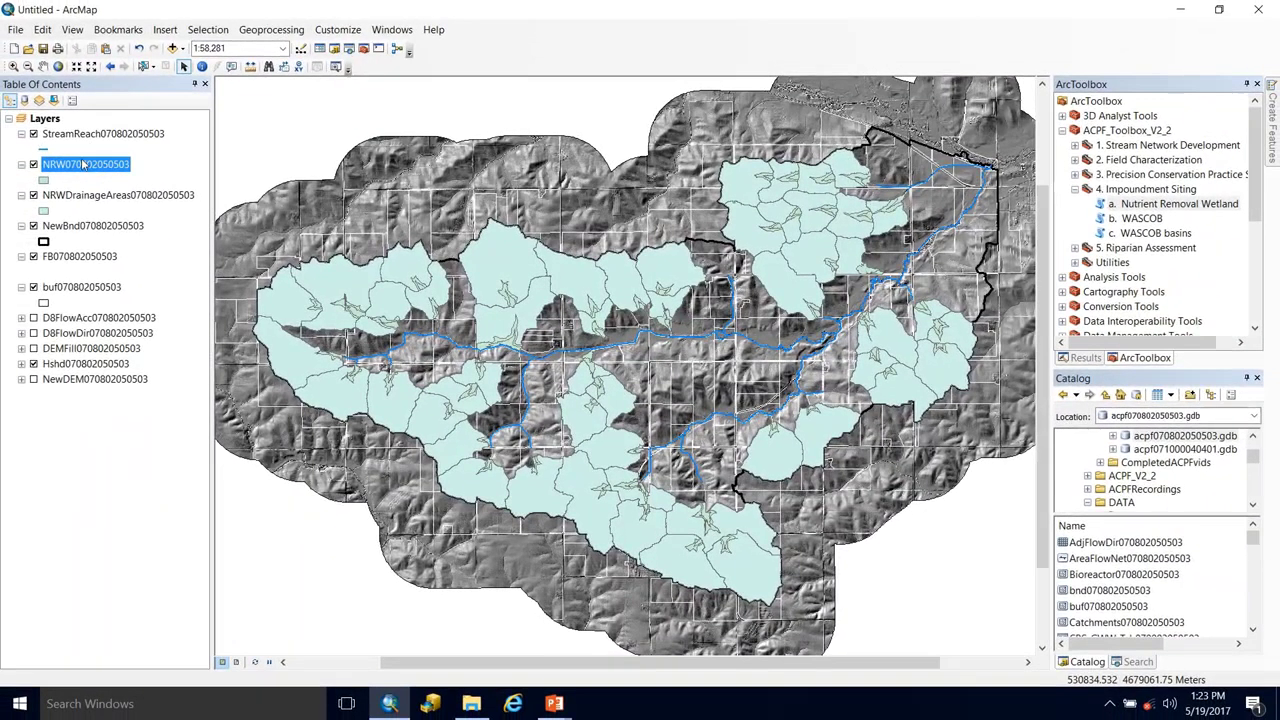
double_click(60, 157)
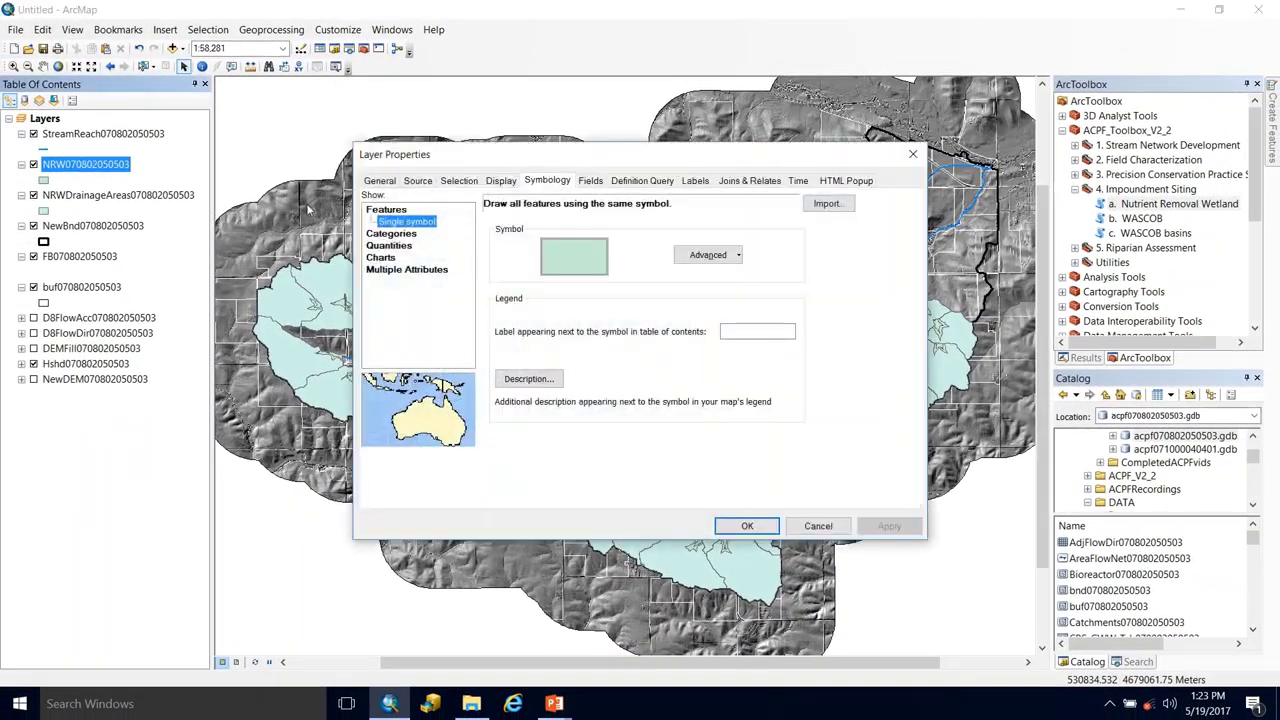
click(403, 234)
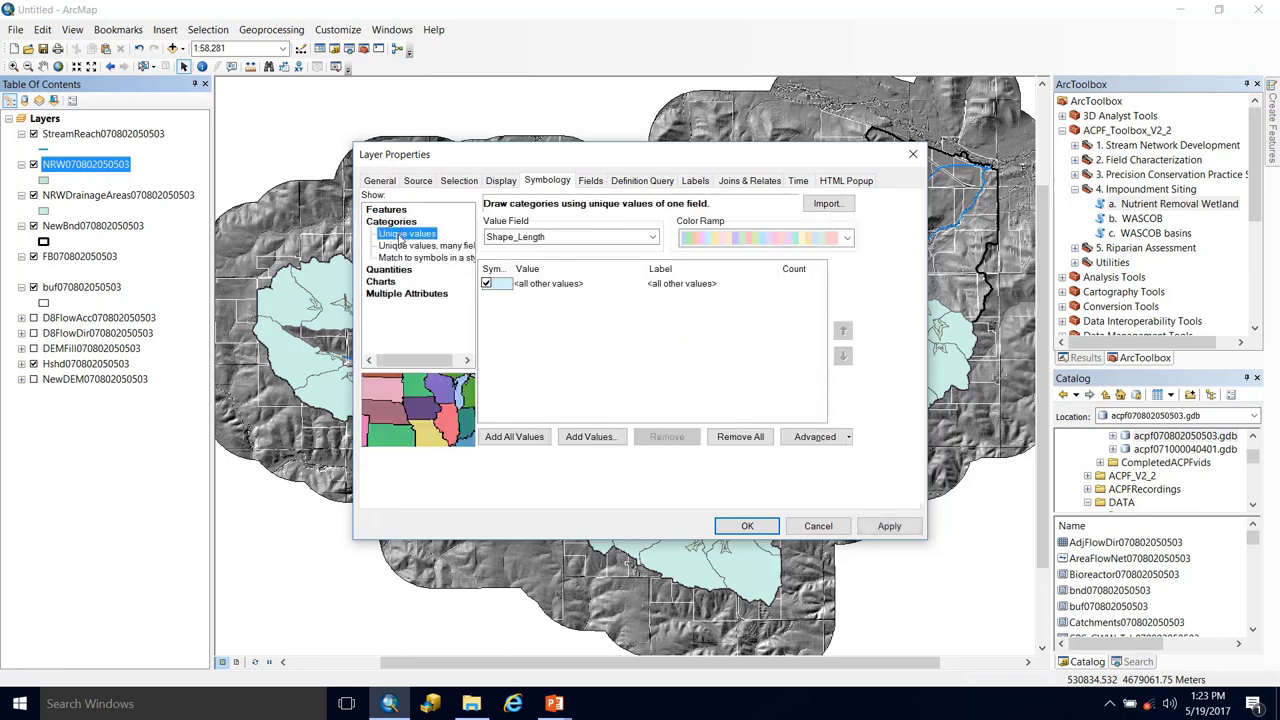
click(577, 238)
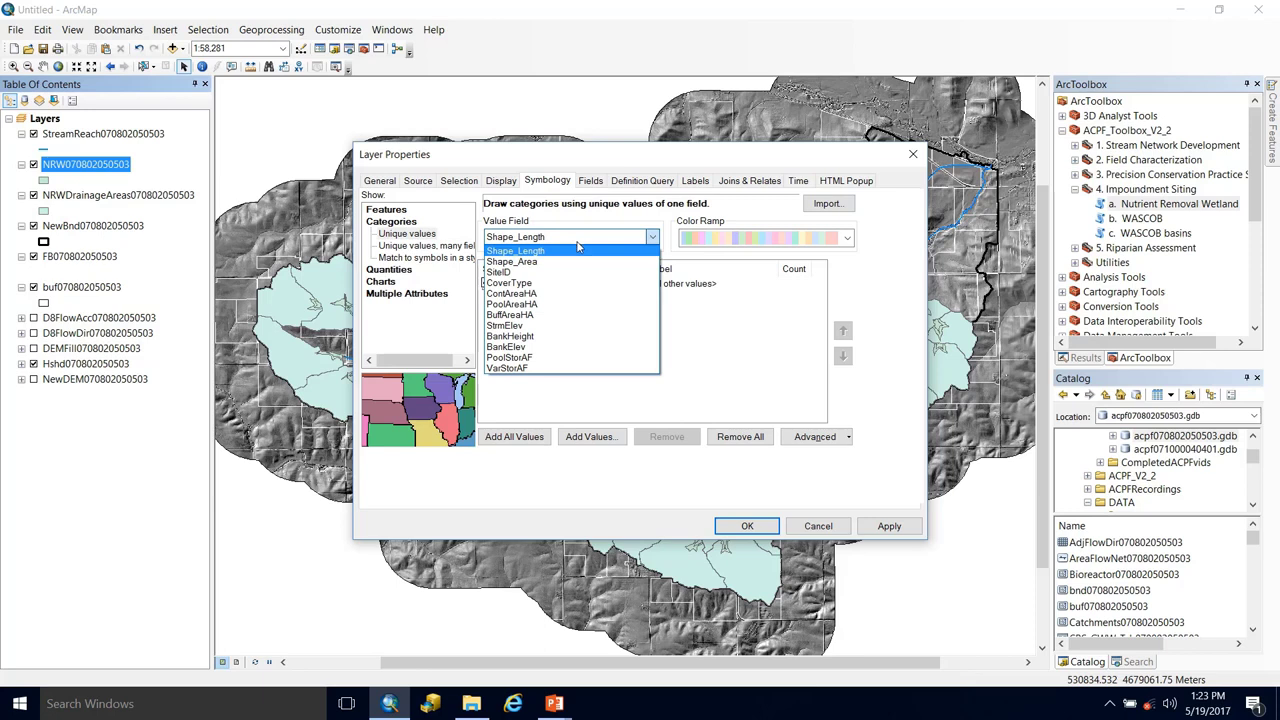
click(548, 284)
click(512, 441)
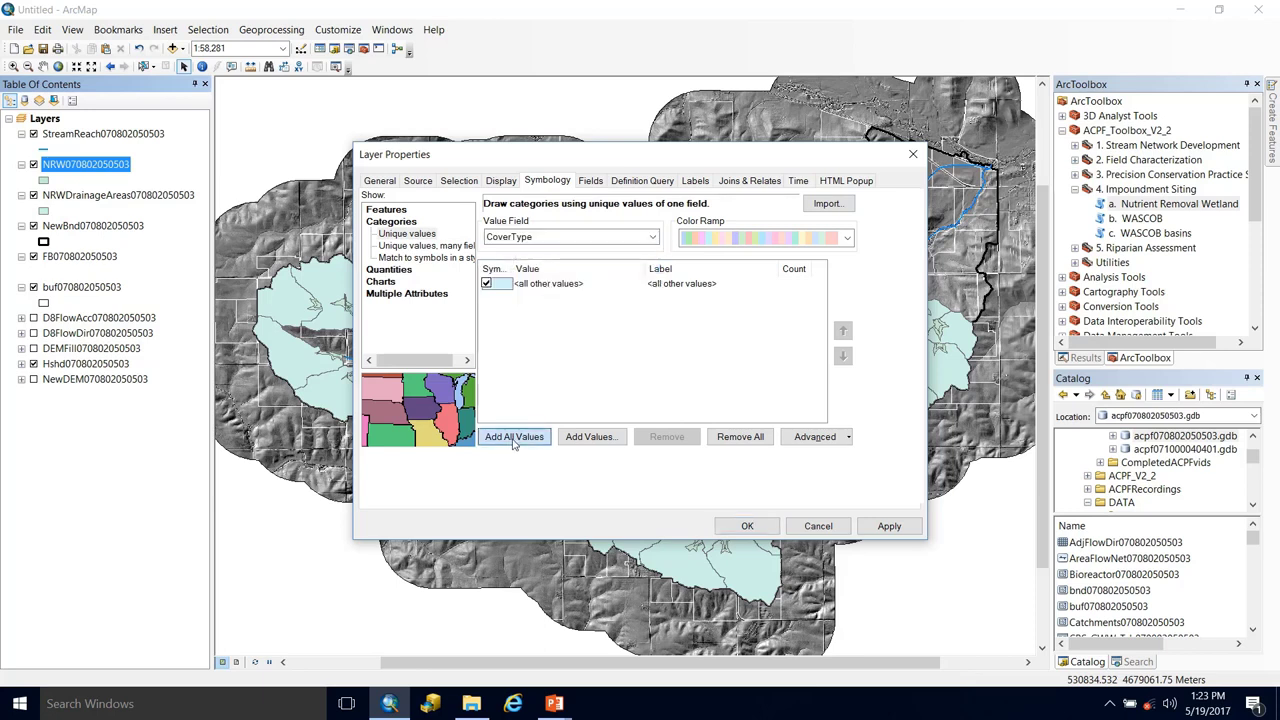
click(486, 284)
Step: Set the fill color of the Buffer category to green
click(503, 316)
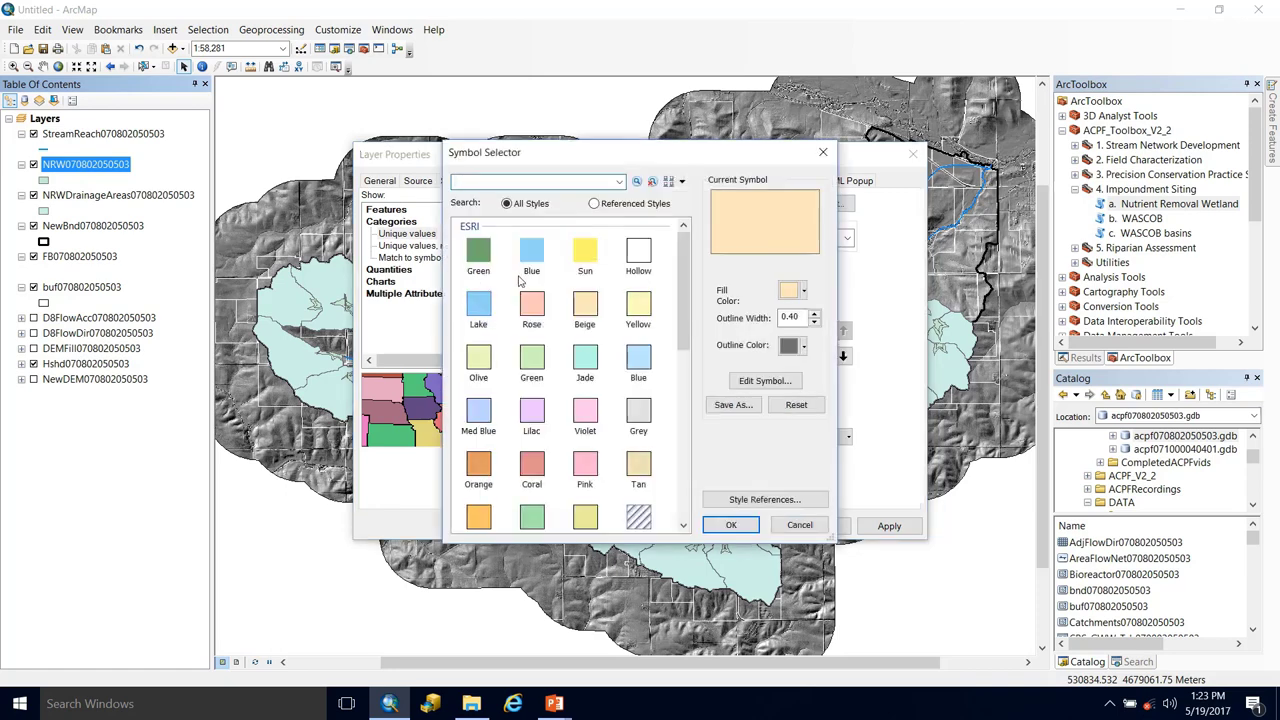
click(791, 292)
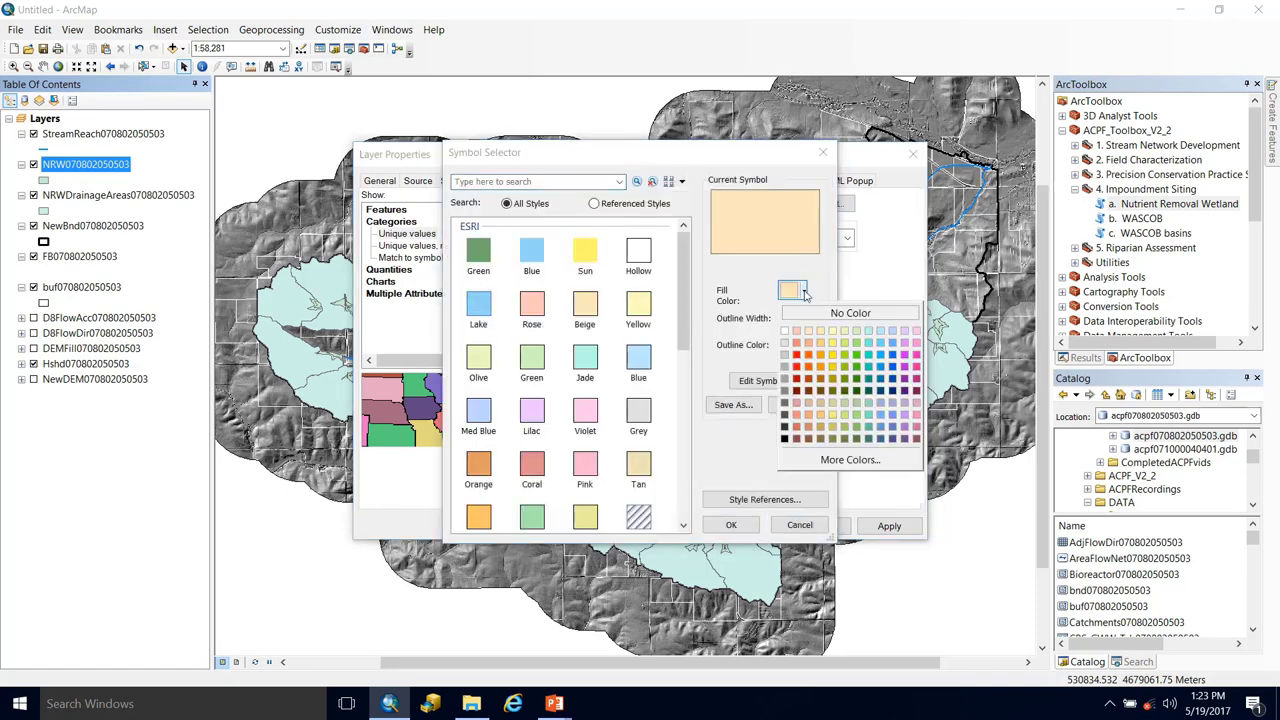
click(860, 363)
click(731, 525)
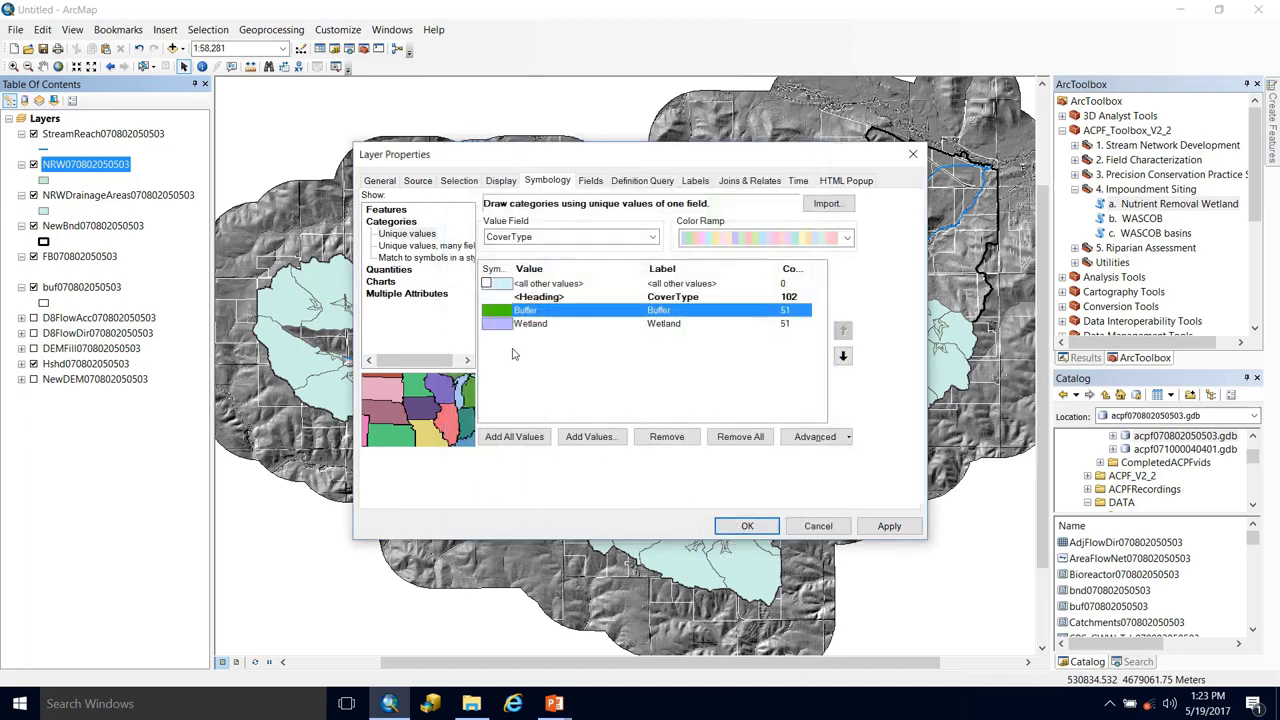
Step: Set the fill color of the Wetland category to bright blue and apply the symbology to the layer
click(500, 326)
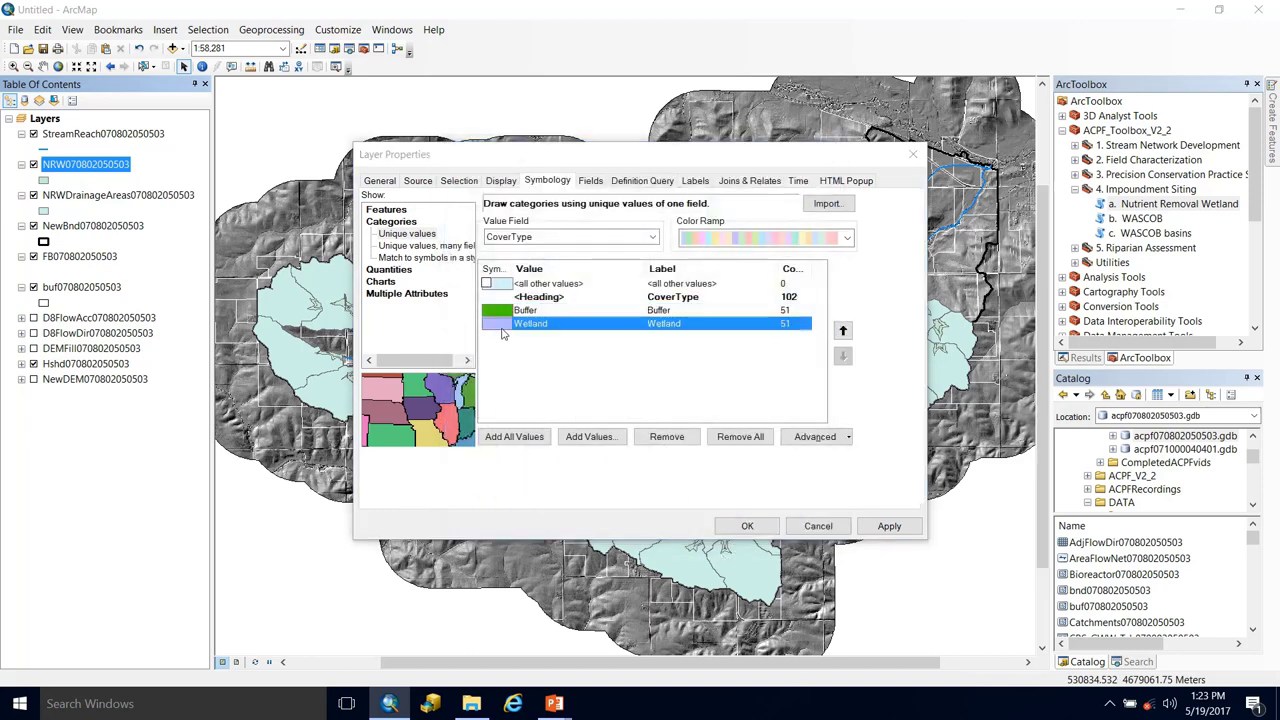
double_click(500, 326)
click(805, 291)
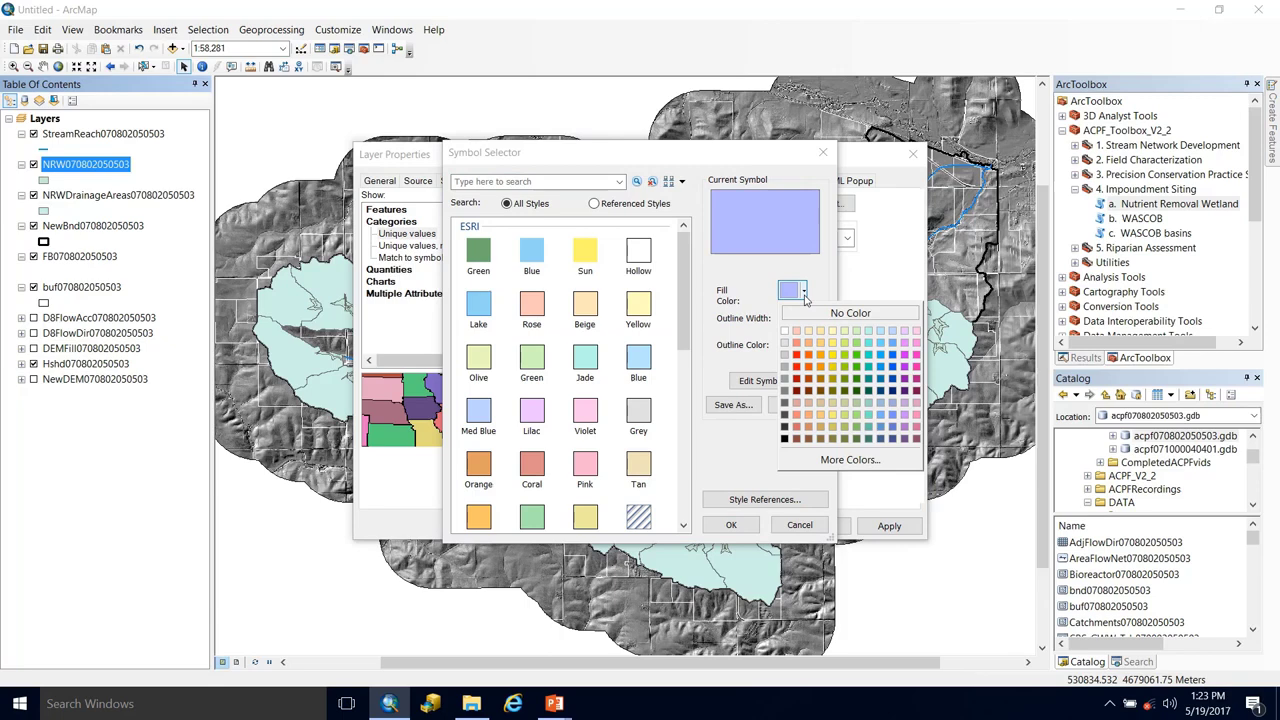
click(890, 357)
click(731, 525)
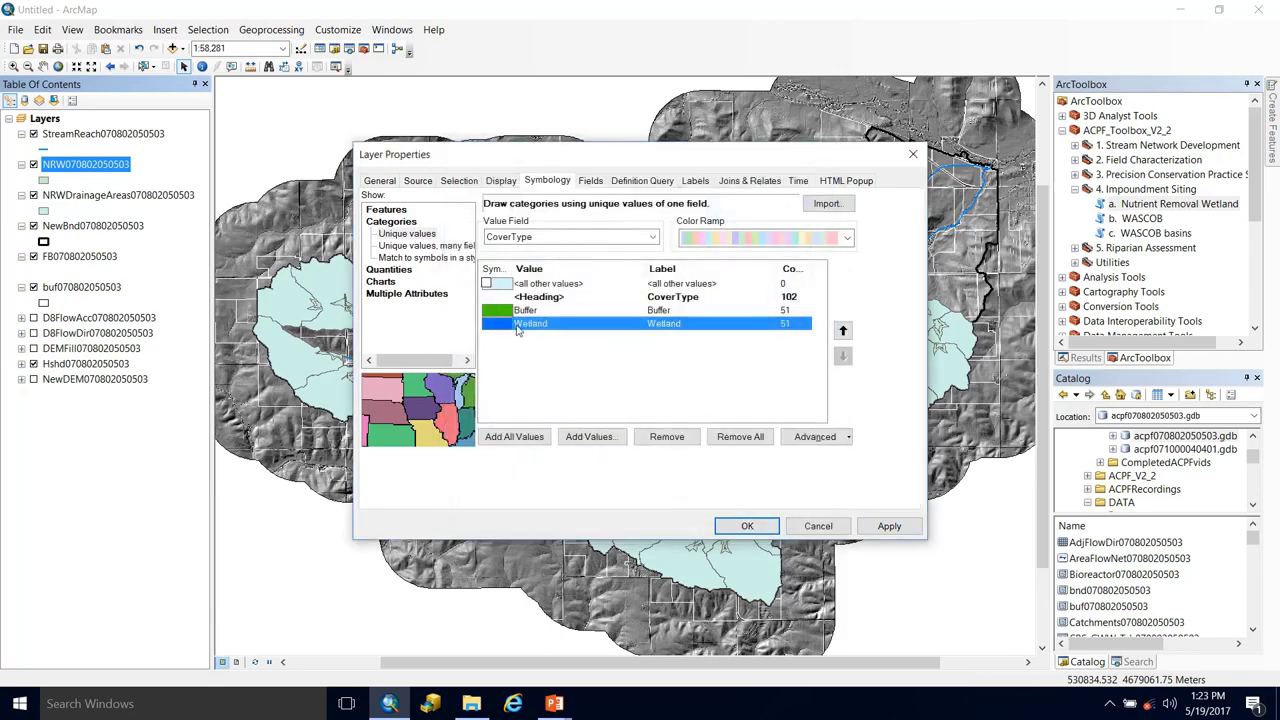
click(889, 526)
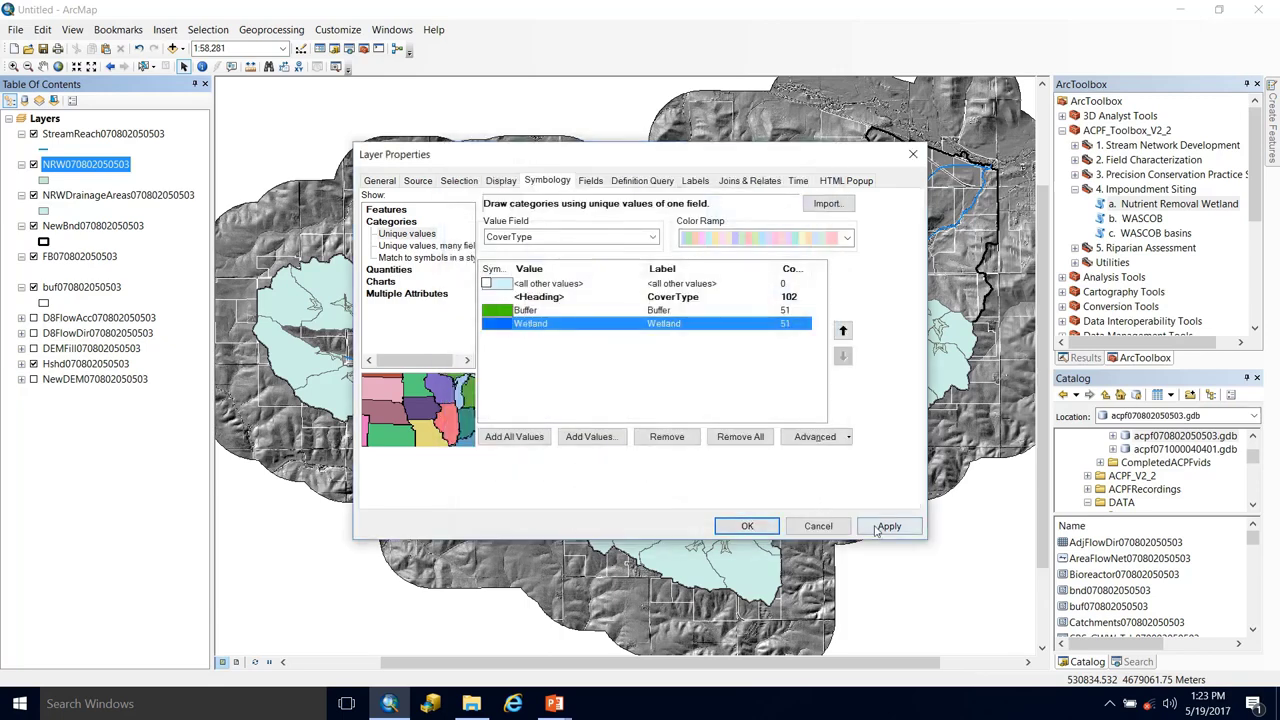
click(748, 526)
double_click(90, 228)
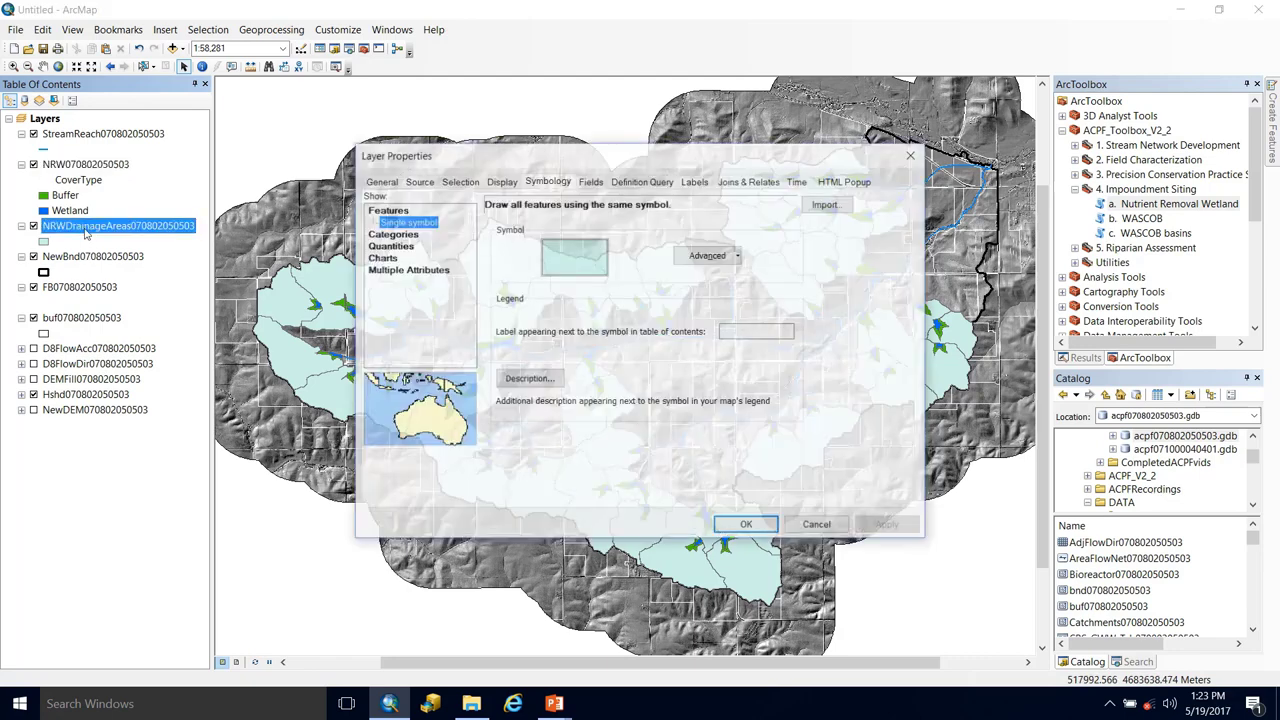
click(572, 267)
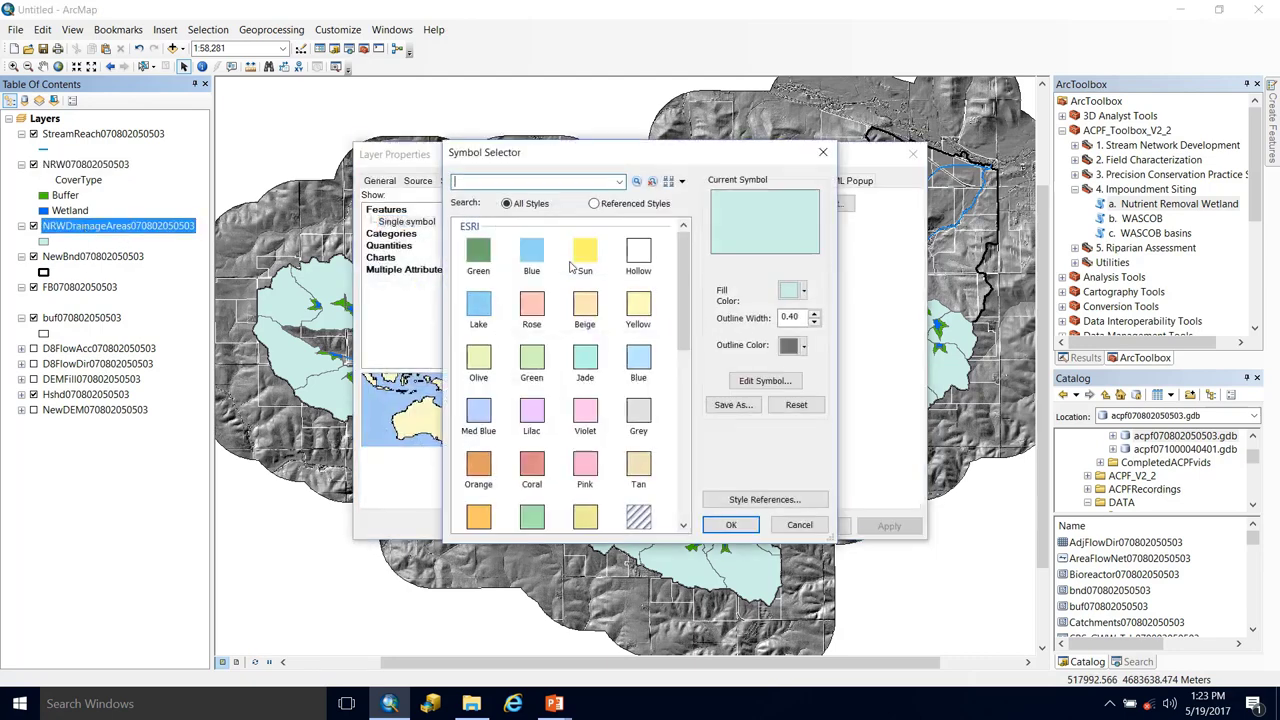
click(480, 310)
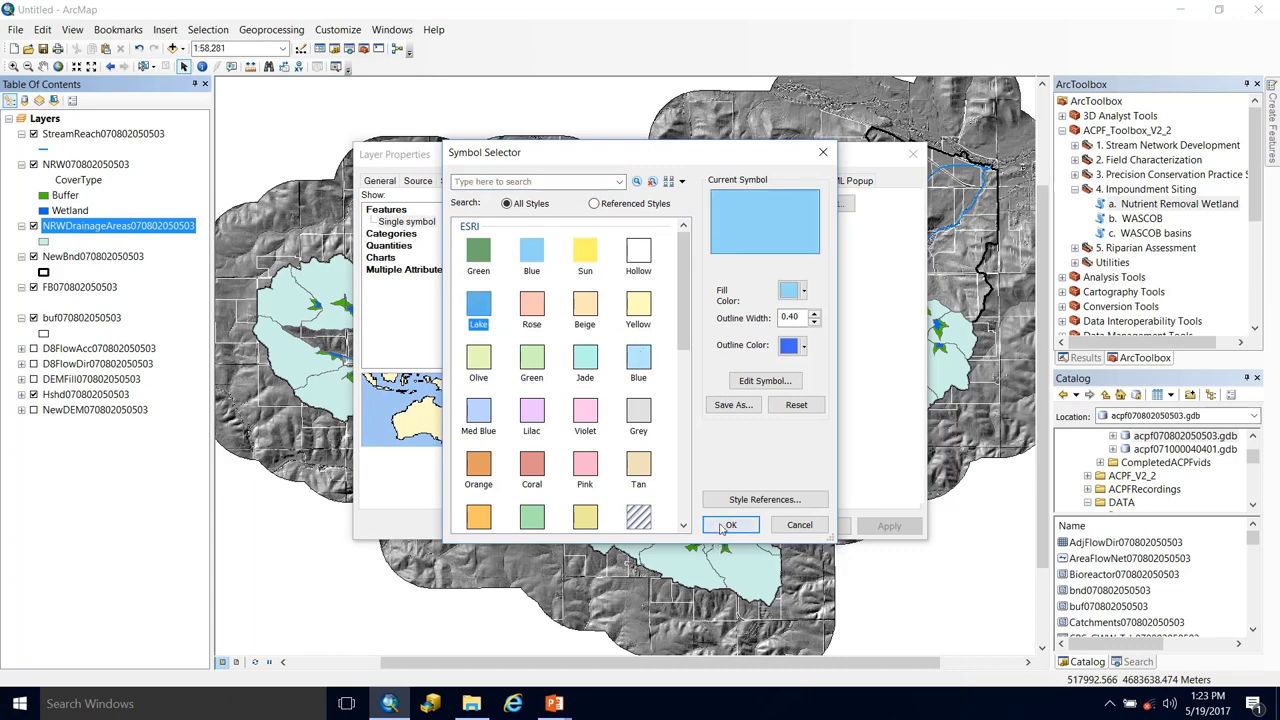
click(731, 525)
Step: Set the drainage areas layer's transparency to 40% and apply the layer properties
click(501, 181)
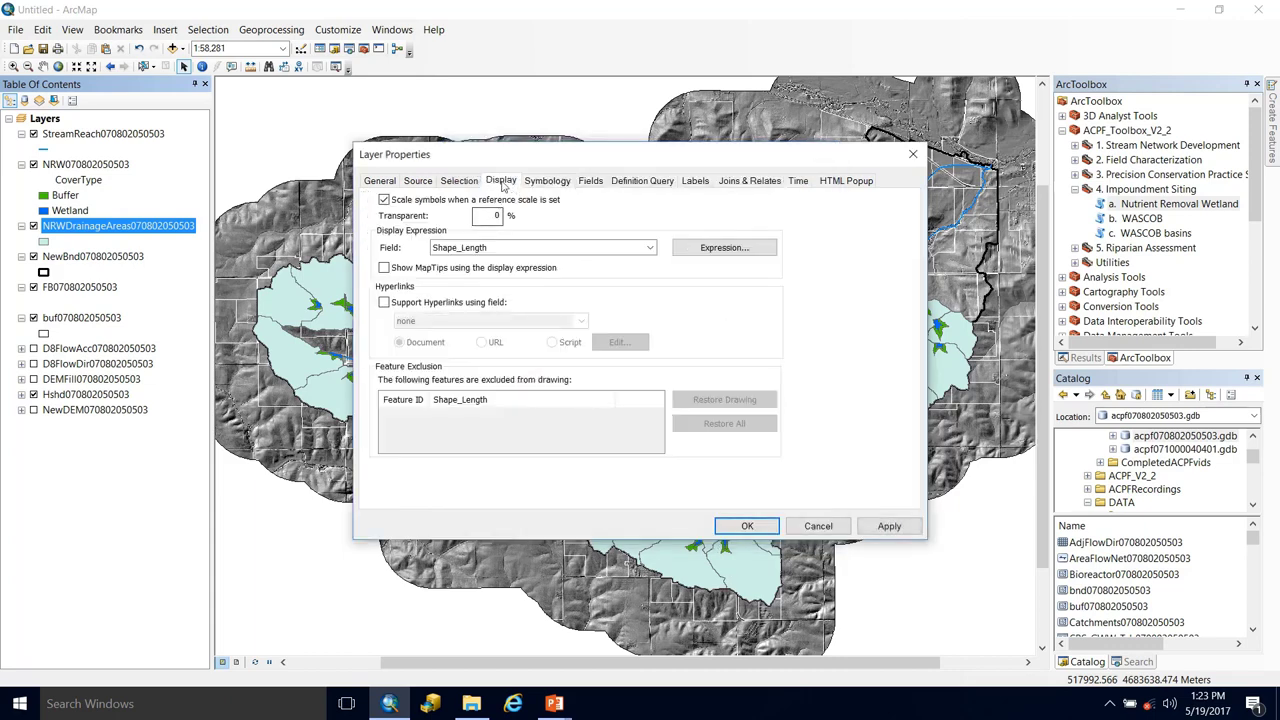
drag(540, 159, 779, 145)
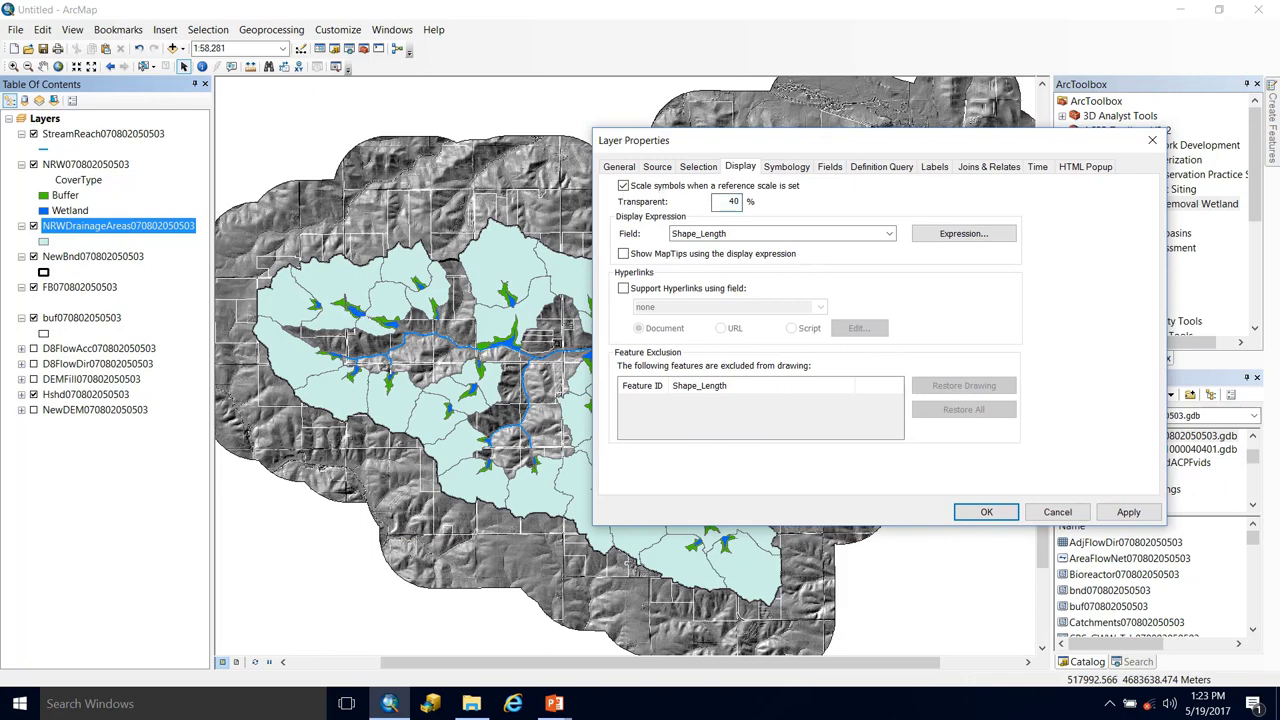
click(1127, 512)
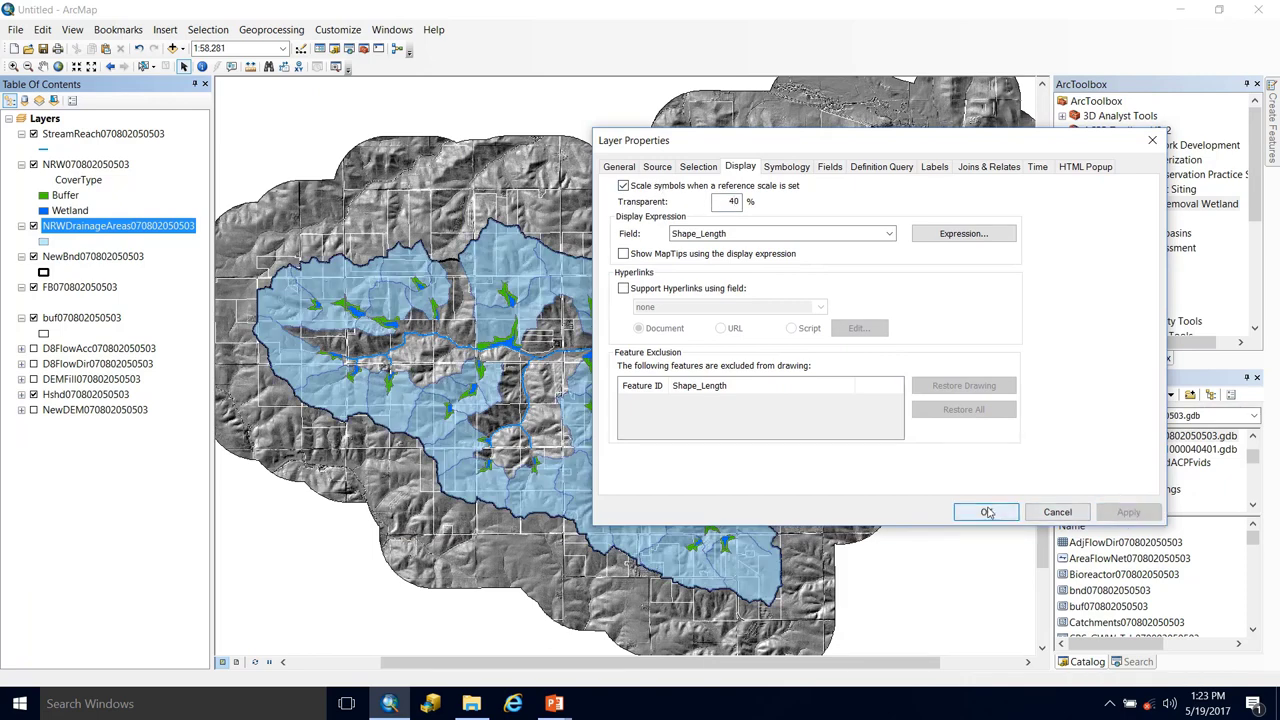
click(986, 513)
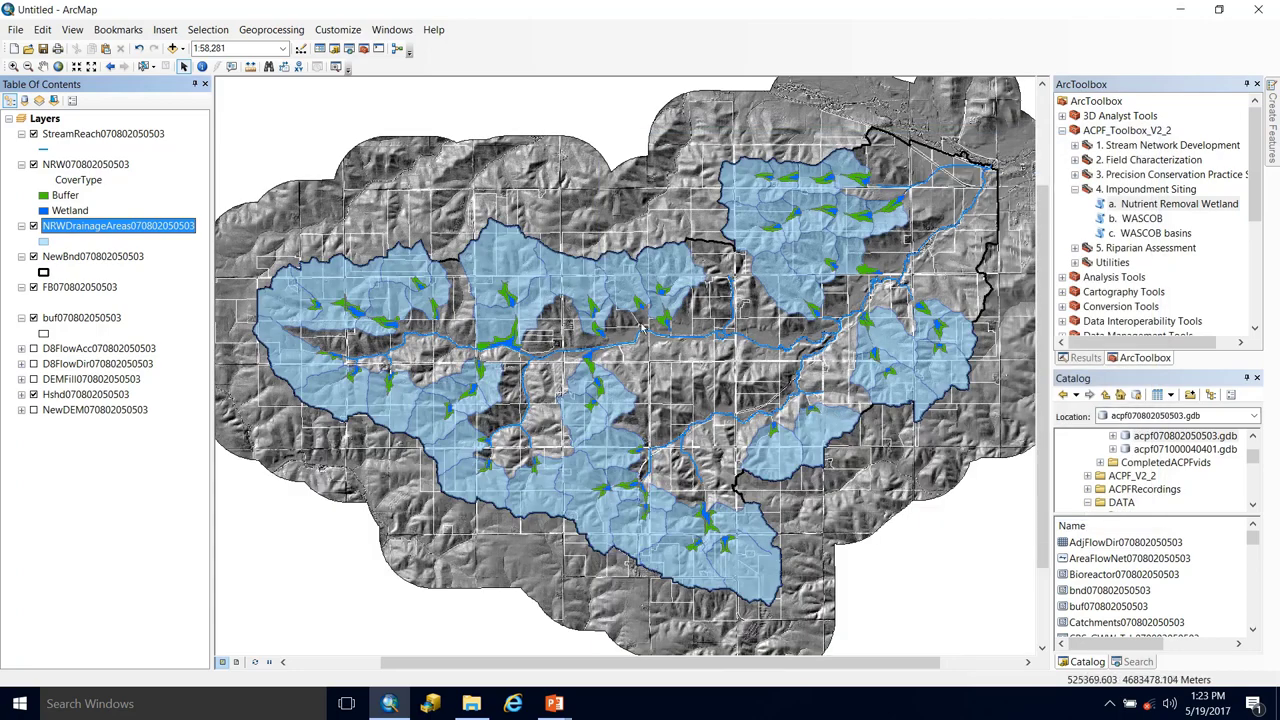
Step: Examine individual wetland sites on the map with their buffers and drainage areas, including the chain of wetlands south of the stream
scroll(652, 315, up, 5)
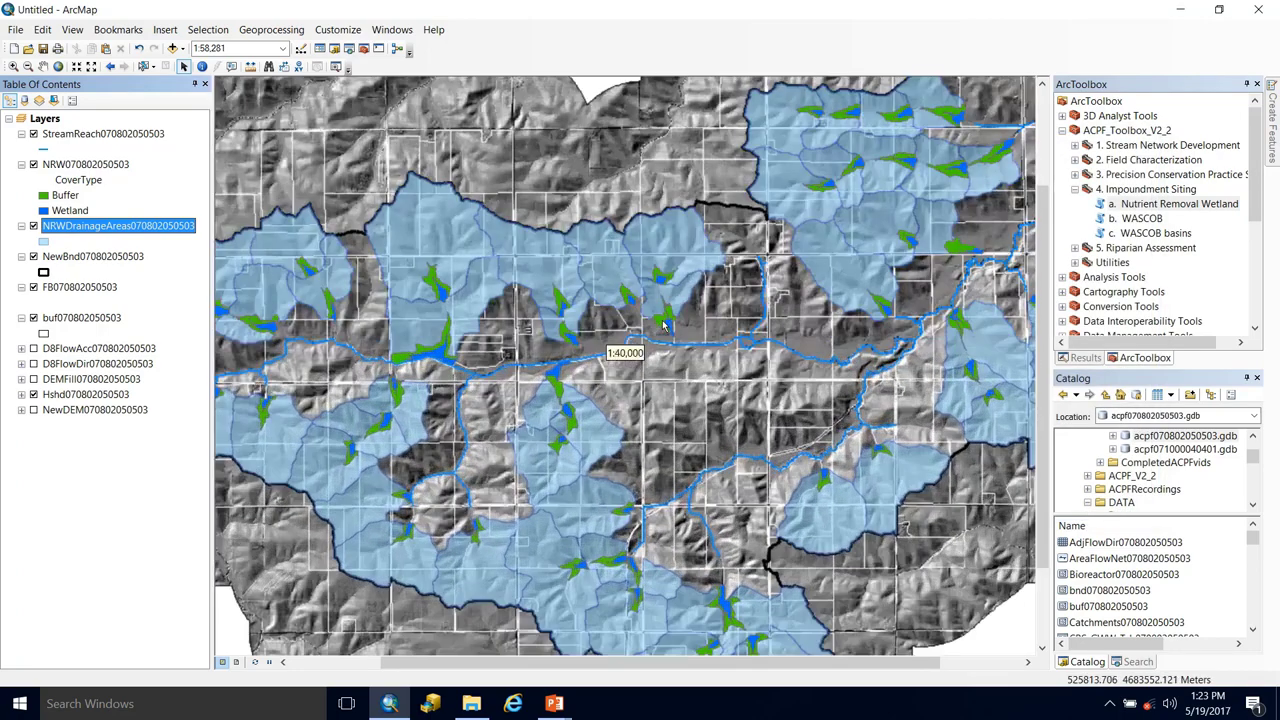
scroll(722, 353, up, 3)
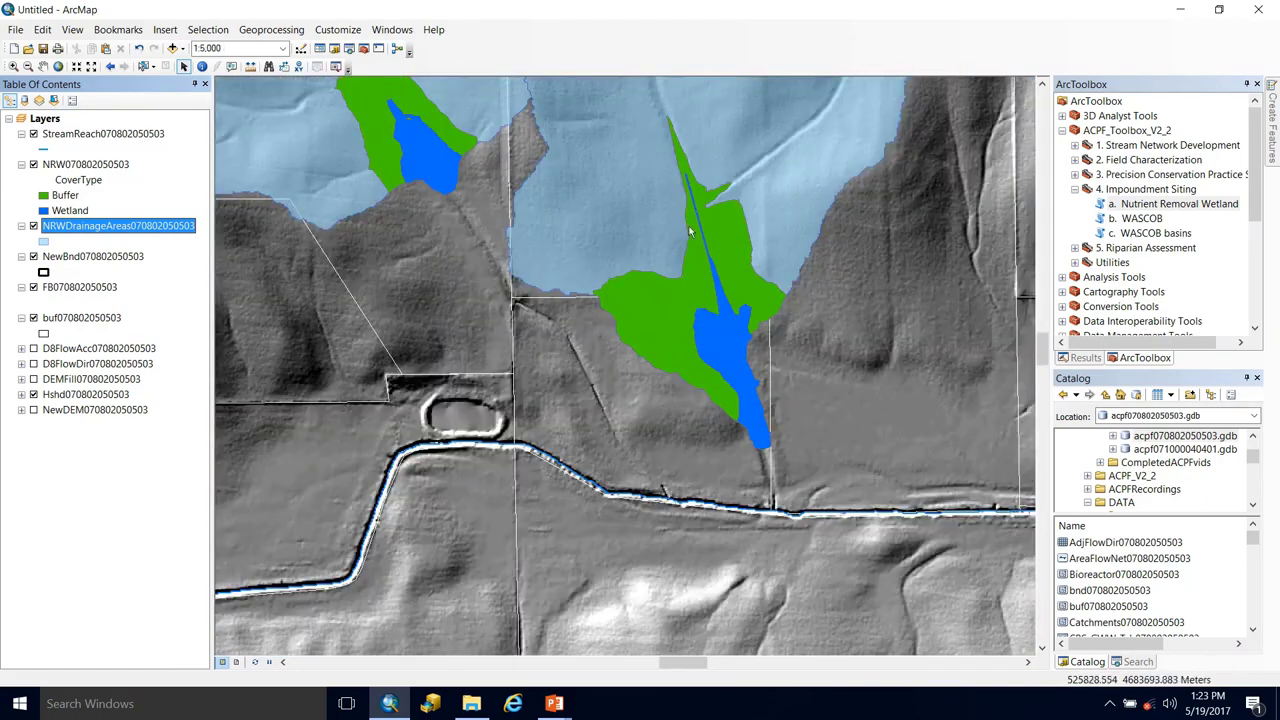
scroll(512, 405, up, 2)
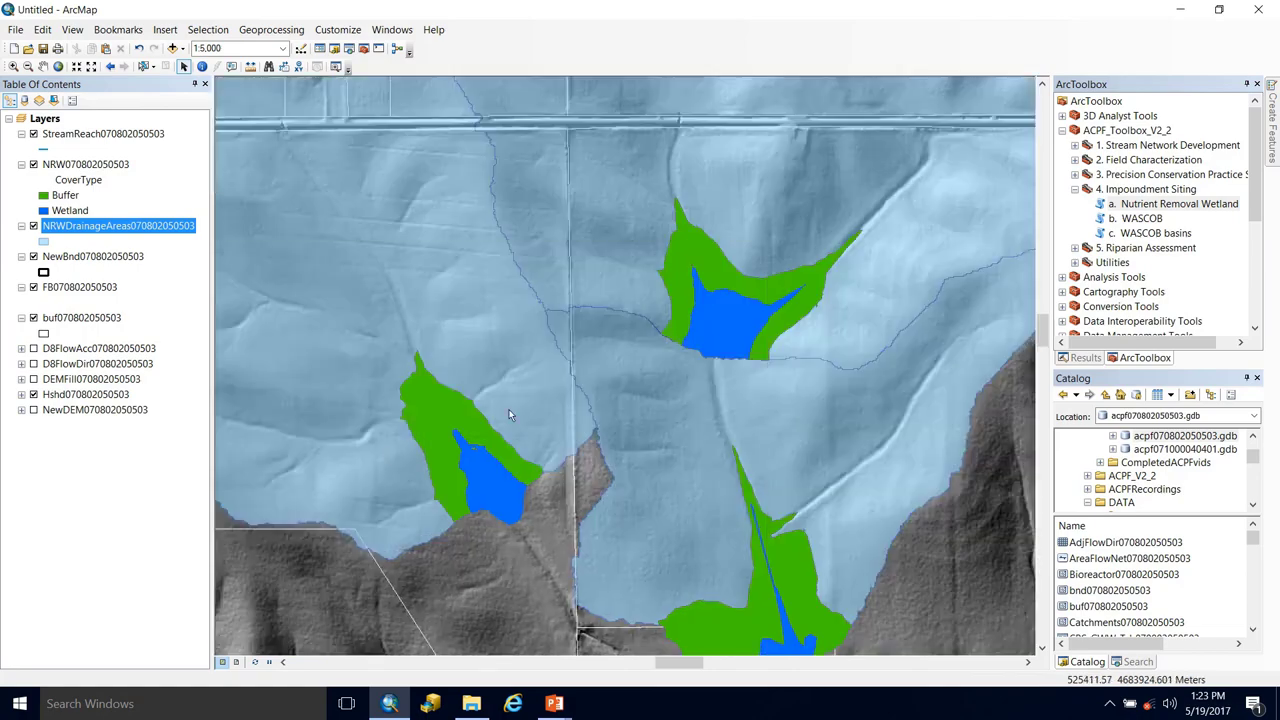
scroll(516, 400, down, 3)
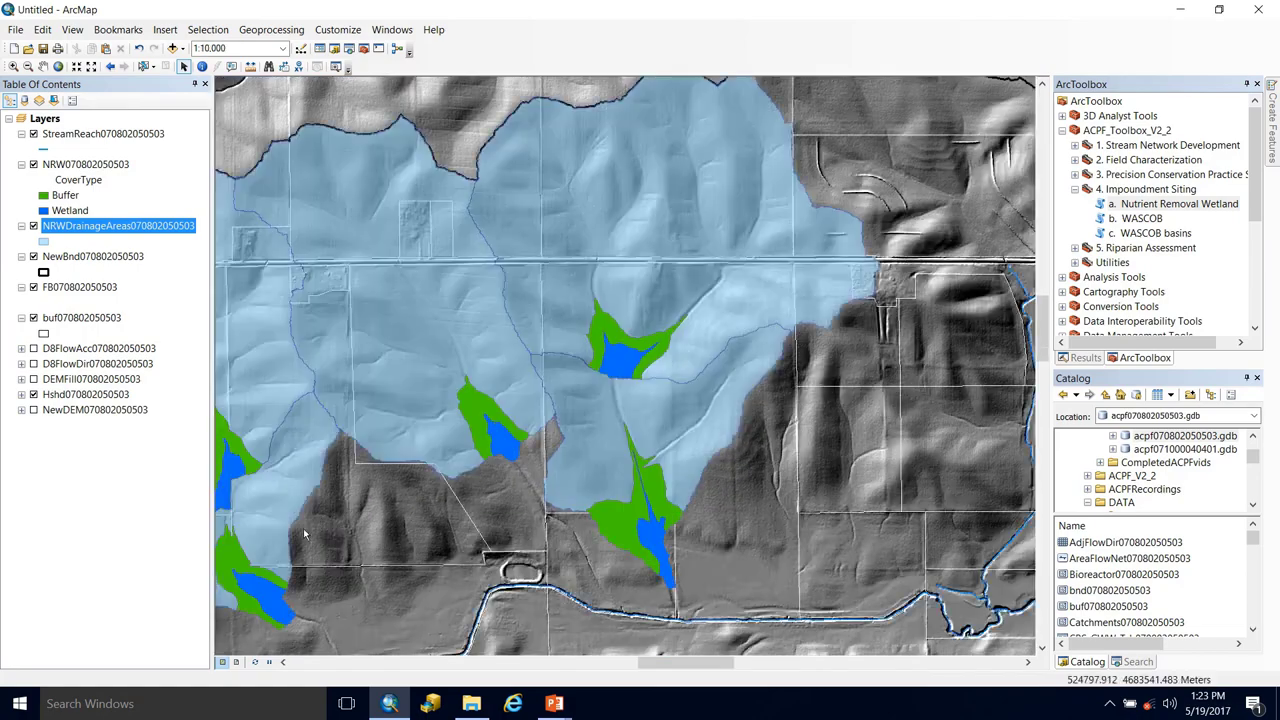
drag(313, 524, 602, 278)
scroll(457, 270, up, 1)
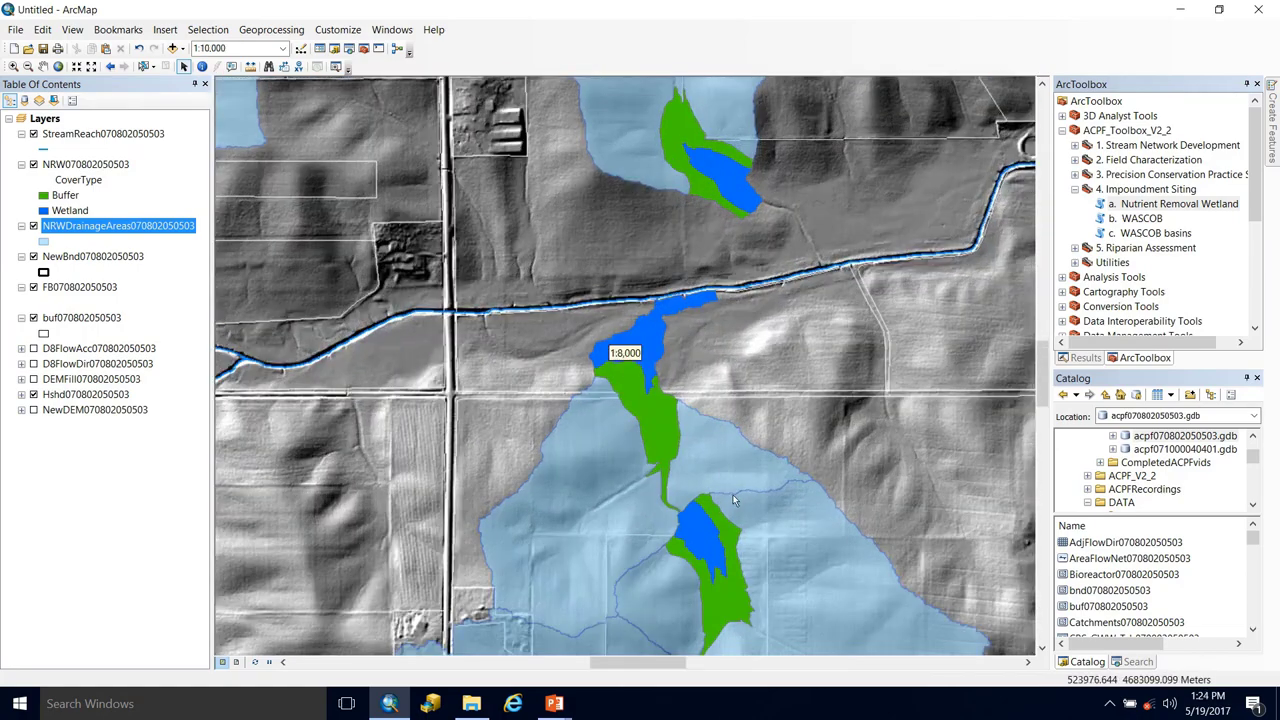
drag(578, 478, 538, 256)
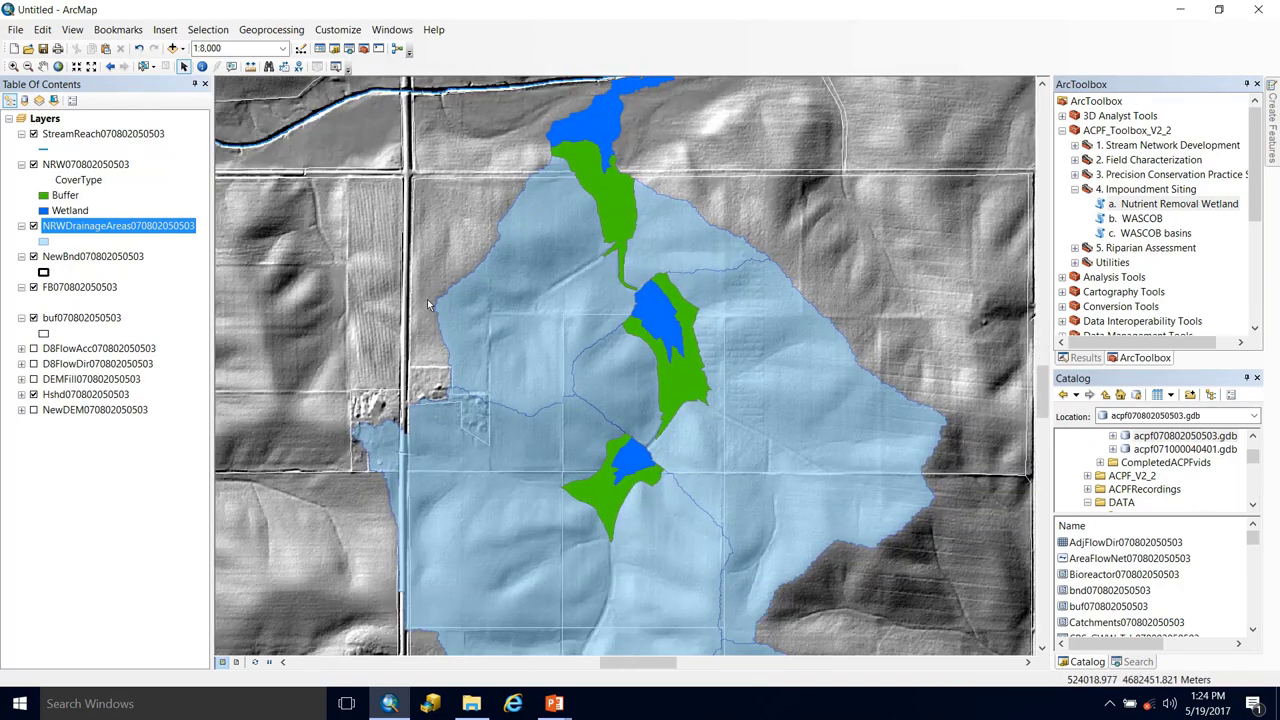
scroll(427, 299, up, 1)
scroll(427, 299, down, 2)
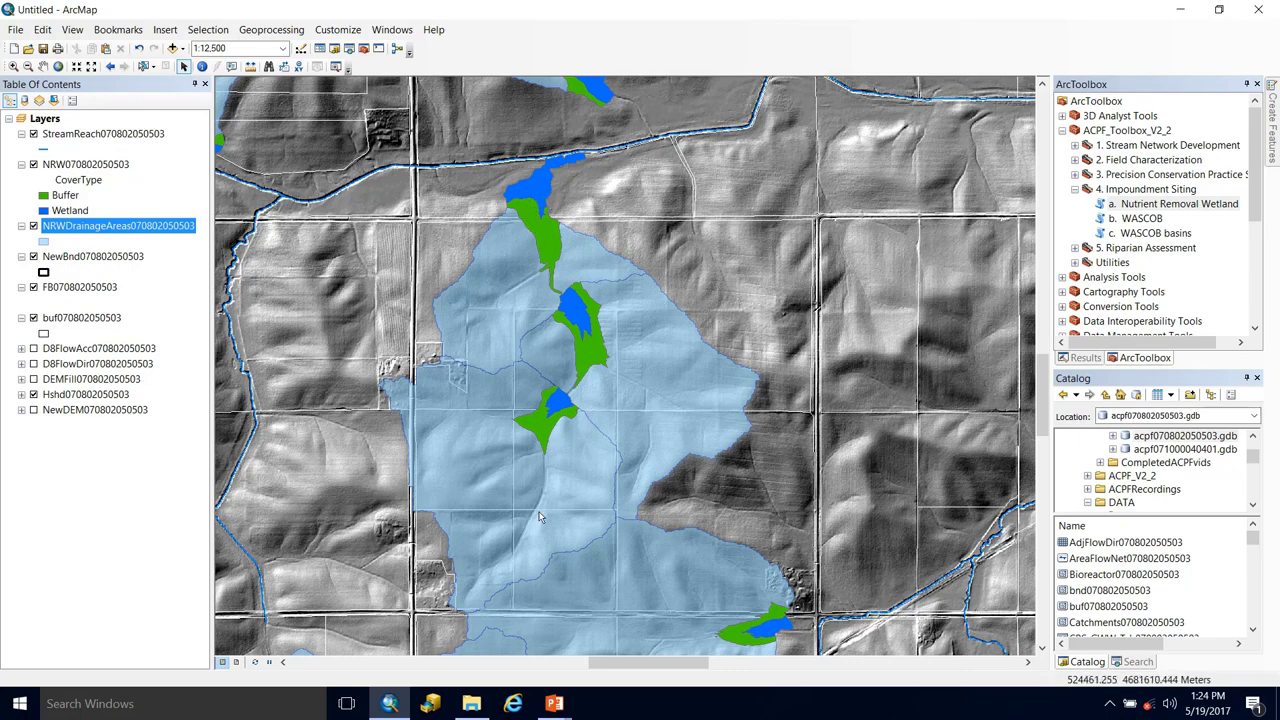
scroll(572, 397, up, 2)
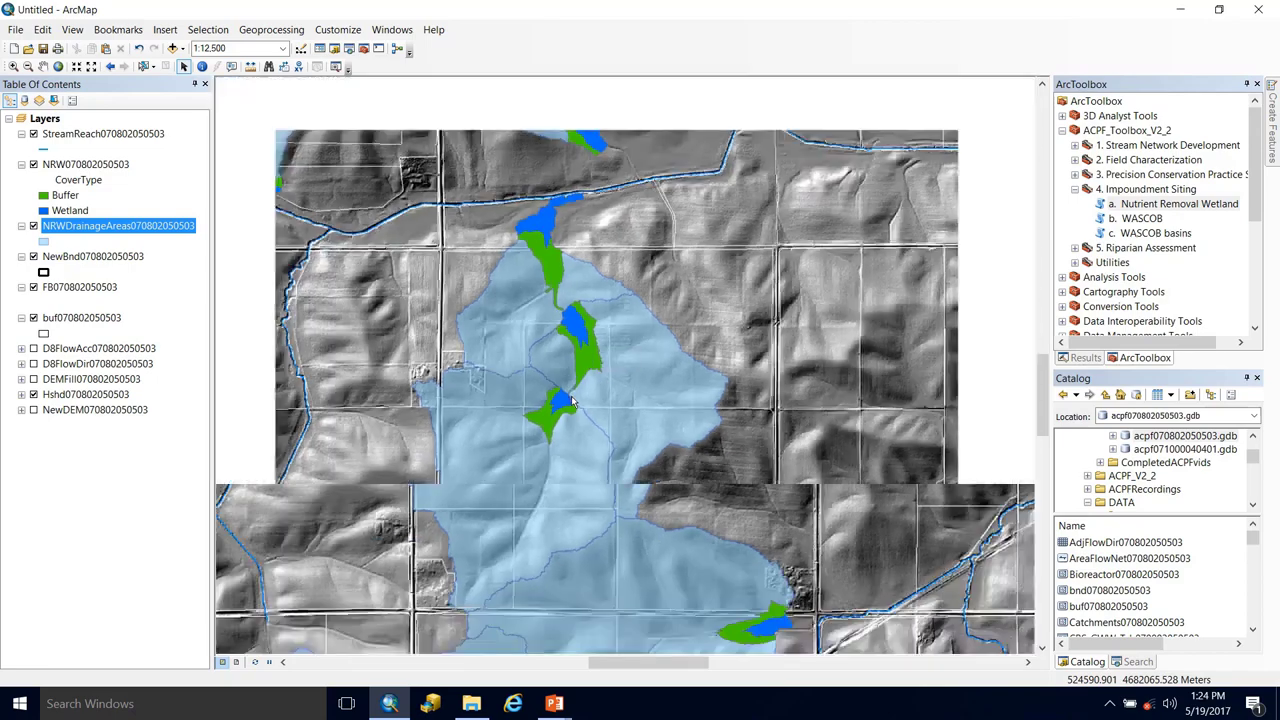
scroll(572, 400, up, 2)
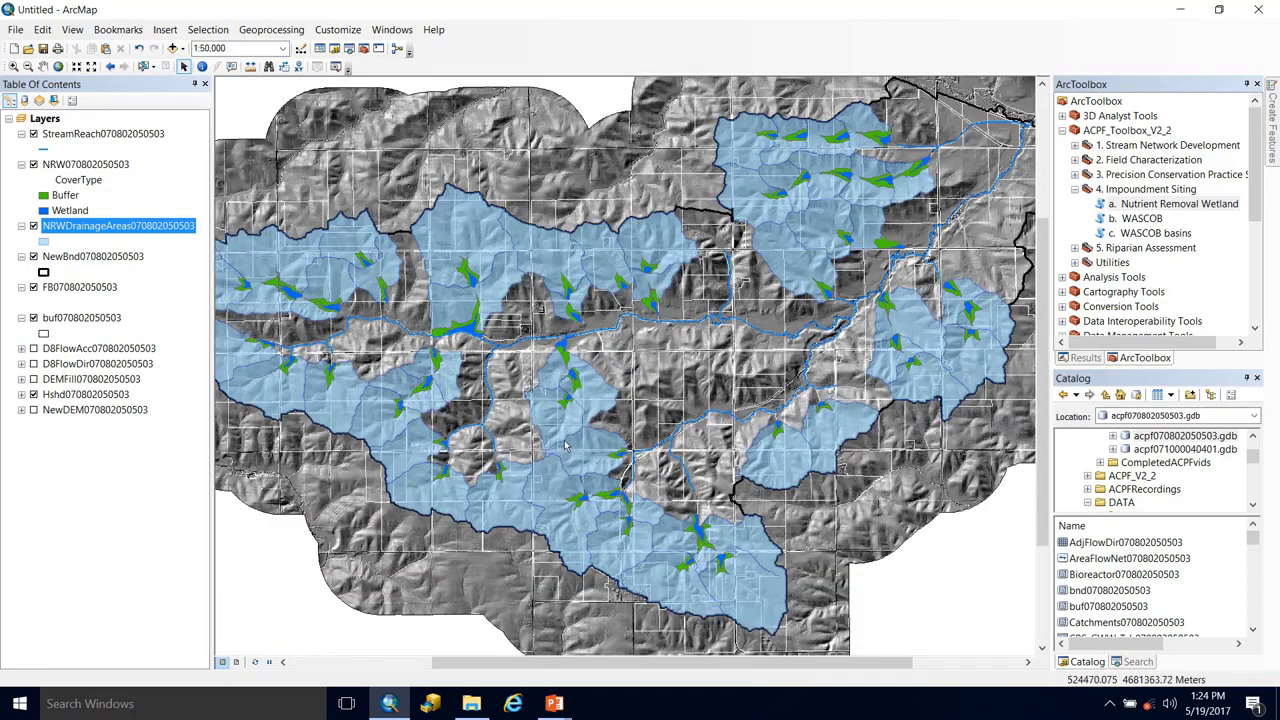